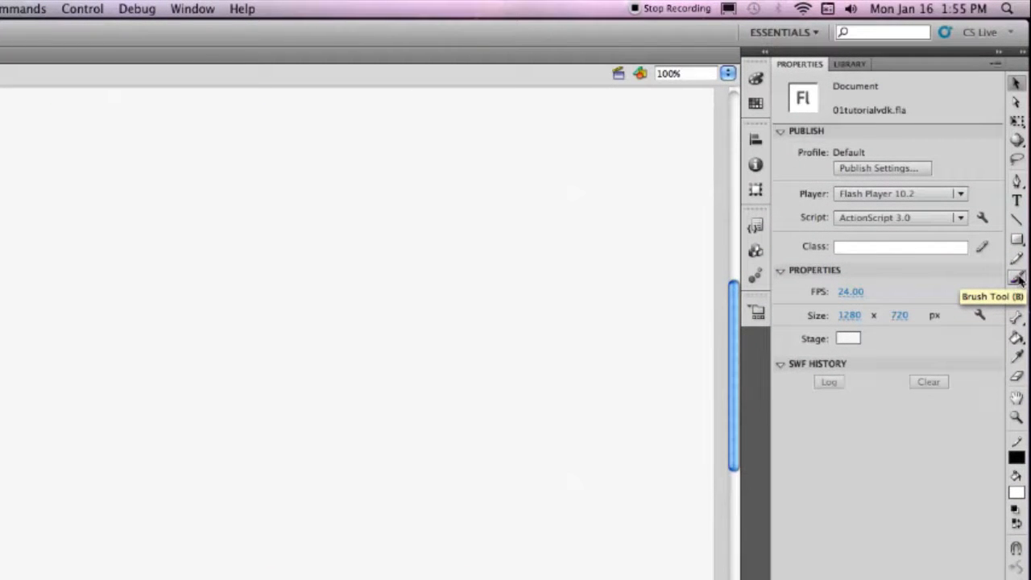
# Pick a brush size and paint a wavy white Brush stroke about 731 by 292 px across the upper stage.
pyautogui.click(1017, 278)
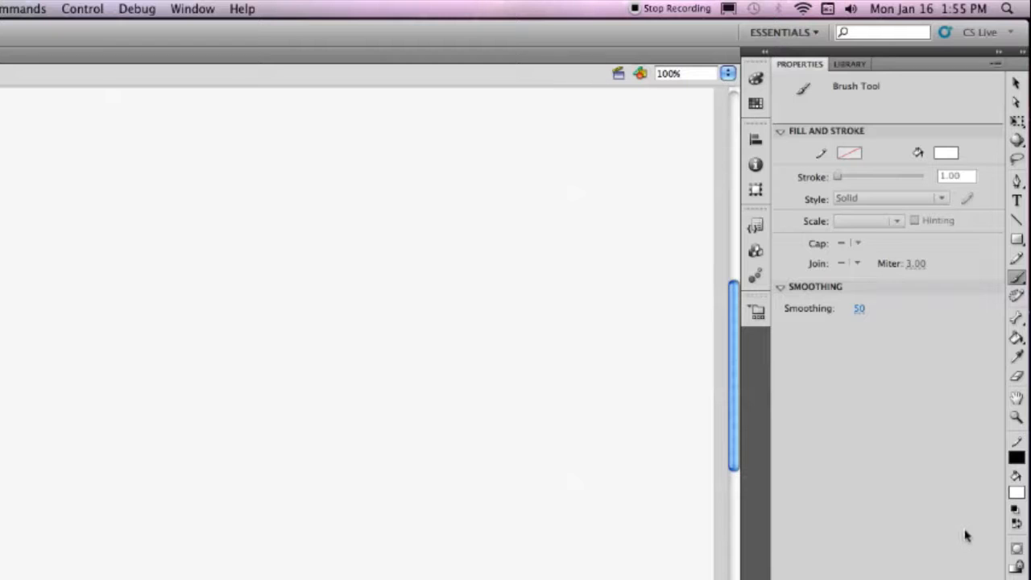
pyautogui.click(1015, 513)
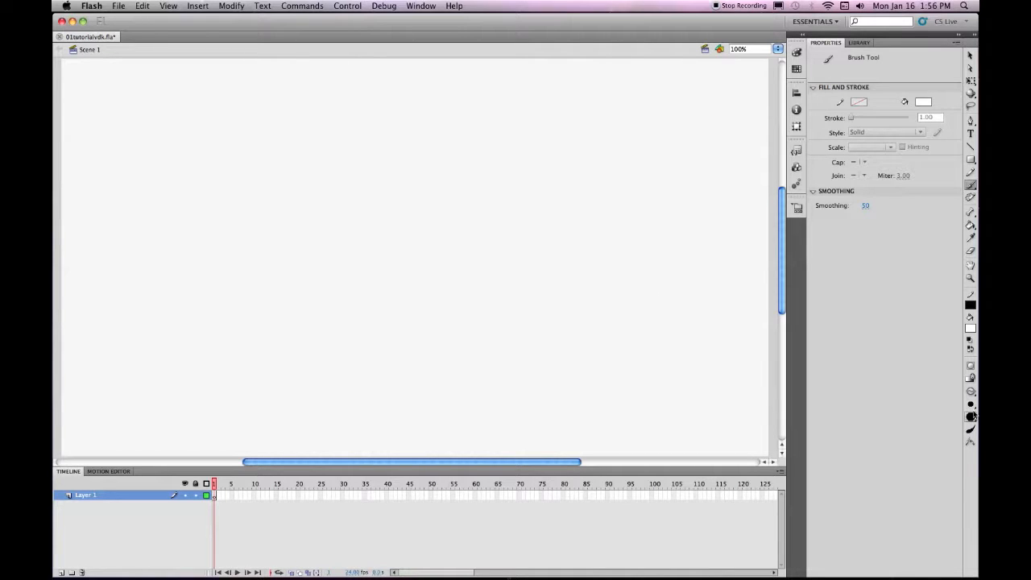
pyautogui.click(971, 405)
pyautogui.click(942, 476)
pyautogui.moveTo(221, 137)
pyautogui.mouseDown()
pyautogui.moveTo(199, 186)
pyautogui.moveTo(220, 212)
pyautogui.moveTo(271, 161)
pyautogui.moveTo(278, 180)
pyautogui.moveTo(242, 266)
pyautogui.moveTo(354, 183)
pyautogui.moveTo(391, 178)
pyautogui.moveTo(392, 241)
pyautogui.moveTo(463, 221)
pyautogui.moveTo(505, 191)
pyautogui.moveTo(477, 261)
pyautogui.moveTo(483, 293)
pyautogui.moveTo(596, 245)
pyautogui.mouseUp()
# Select the wavy white stroke and swap the fill and stroke colors so it is filled with black.
pyautogui.press('v')
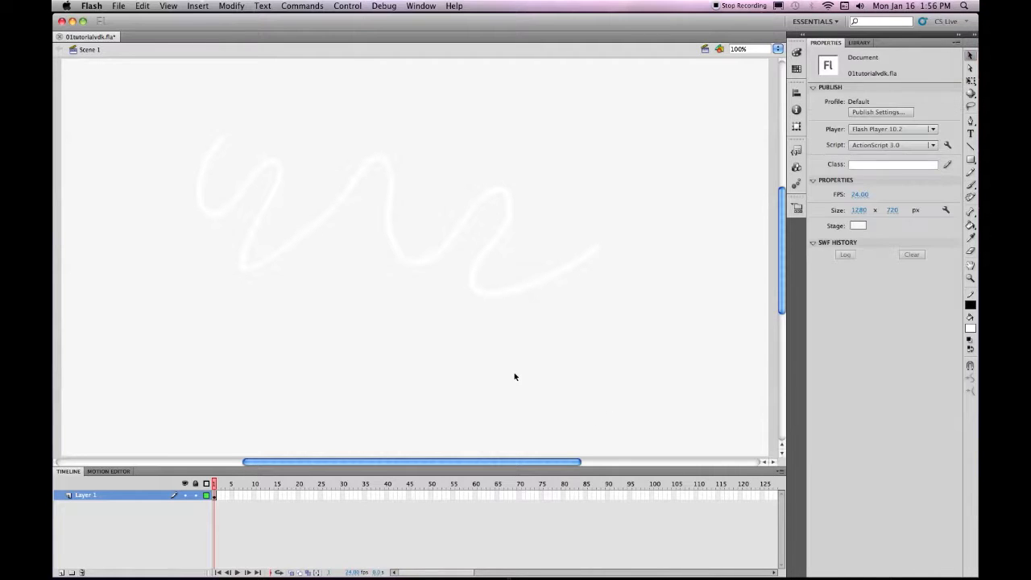
pyautogui.click(214, 496)
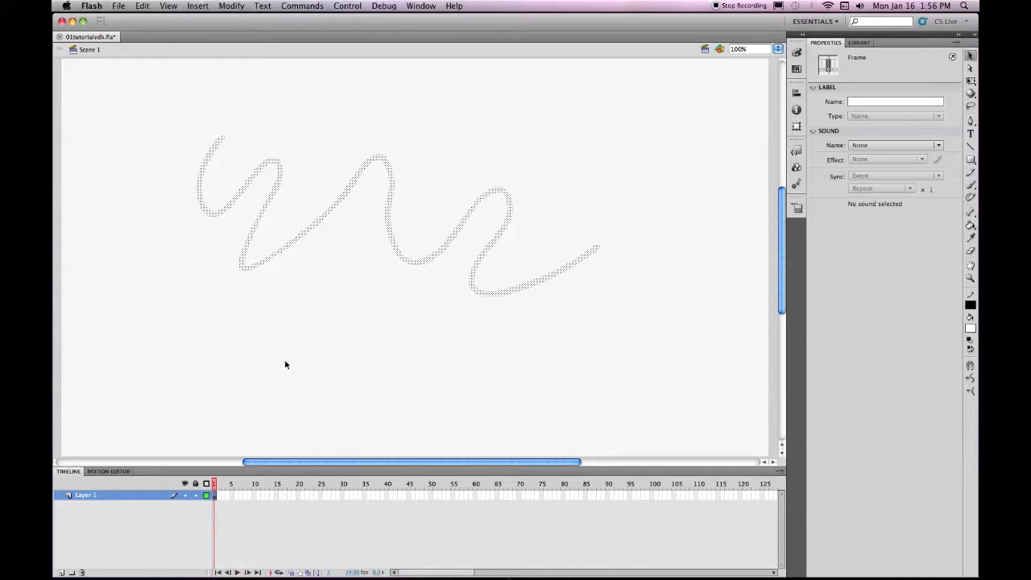
pyautogui.click(349, 251)
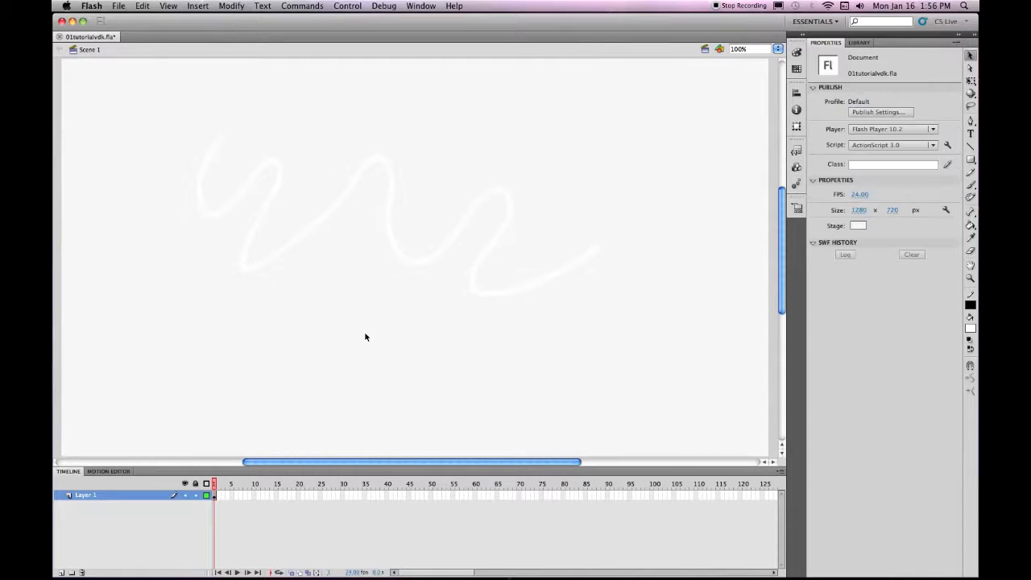
pyautogui.hotkey('ctrl', 'a')
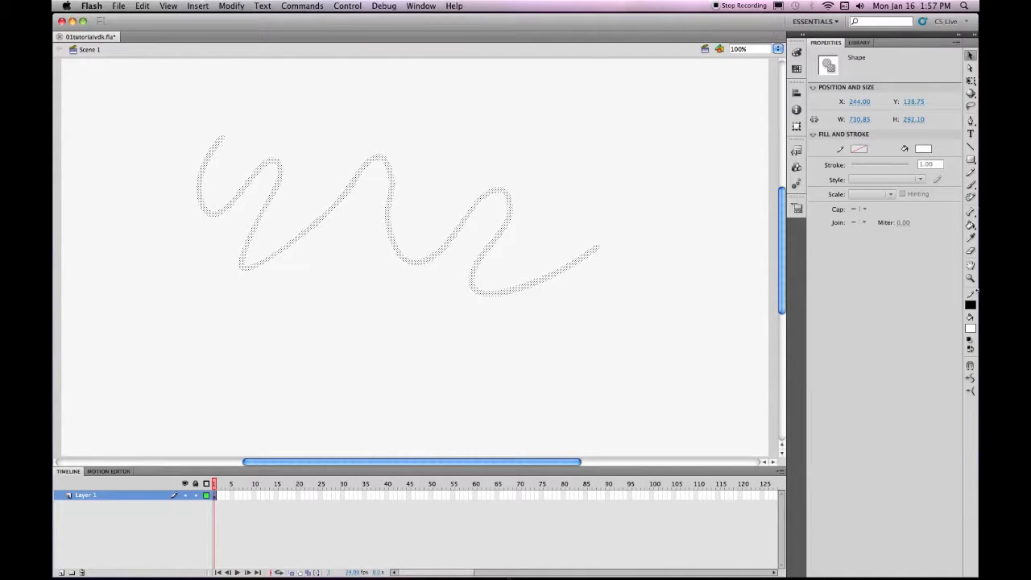
pyautogui.click(972, 352)
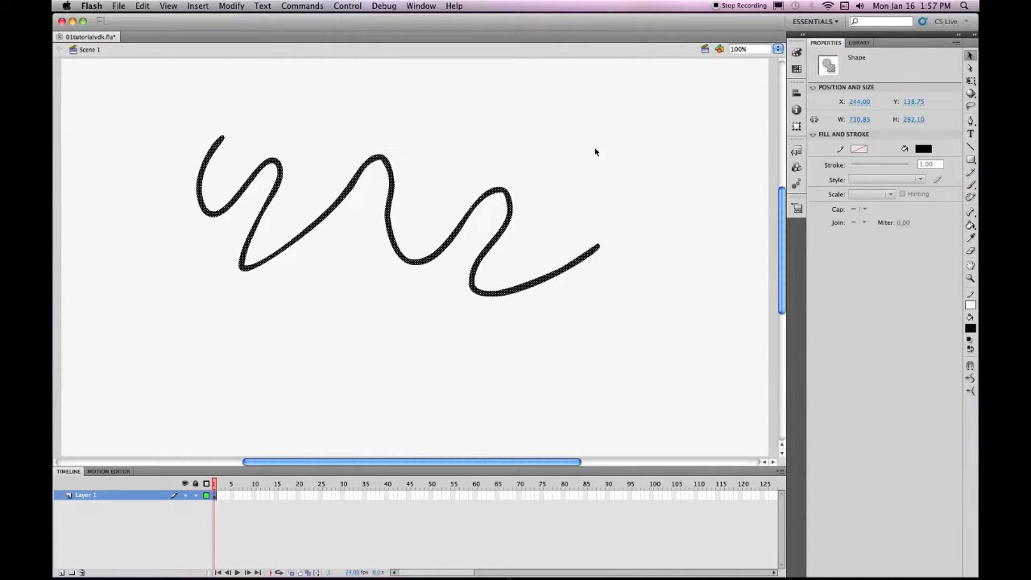
pyautogui.click(689, 101)
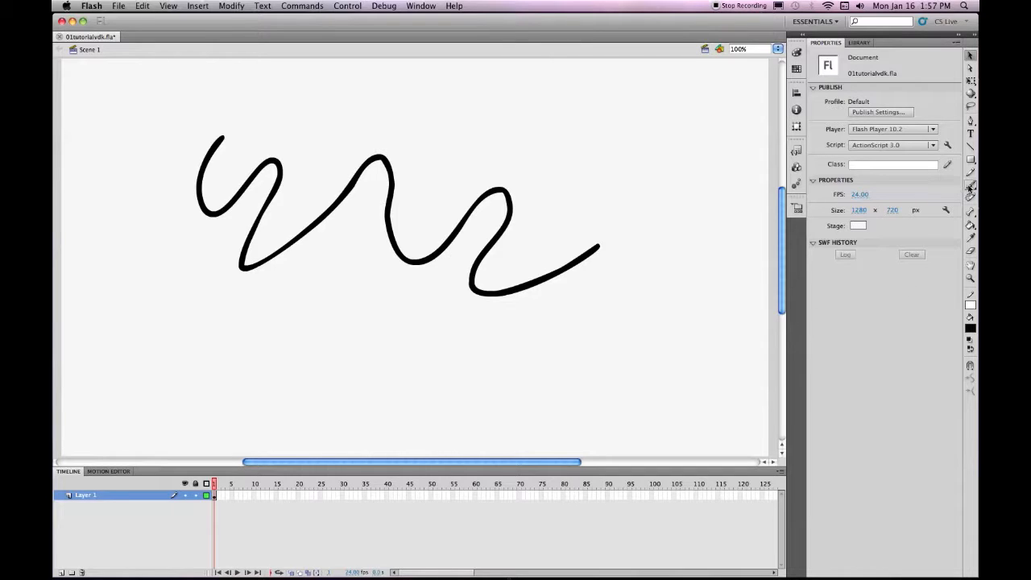
# Set the Brush fill to blue and paint a wavy stroke about 784 by 213 px below the black one.
pyautogui.click(970, 185)
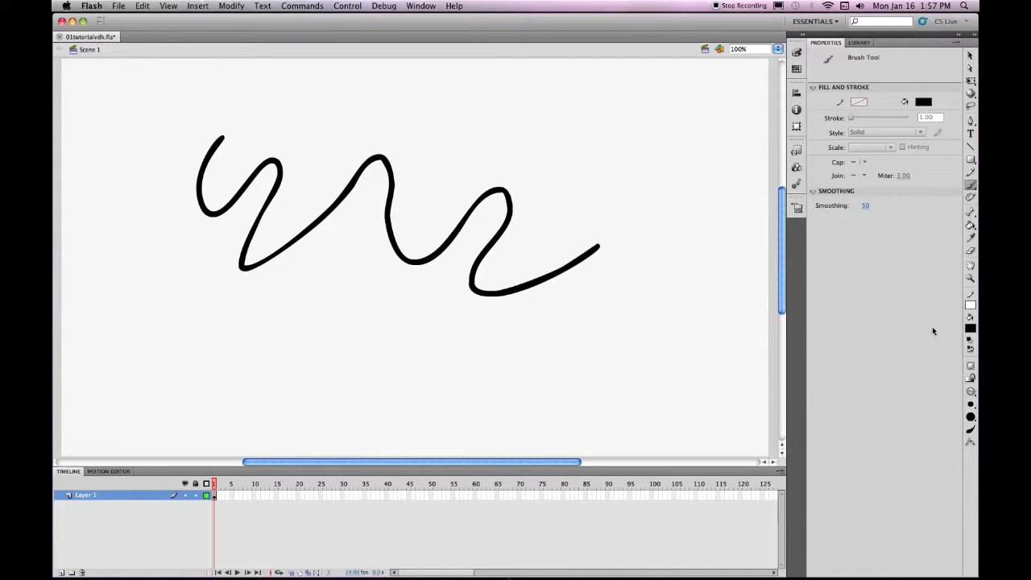
pyautogui.click(970, 328)
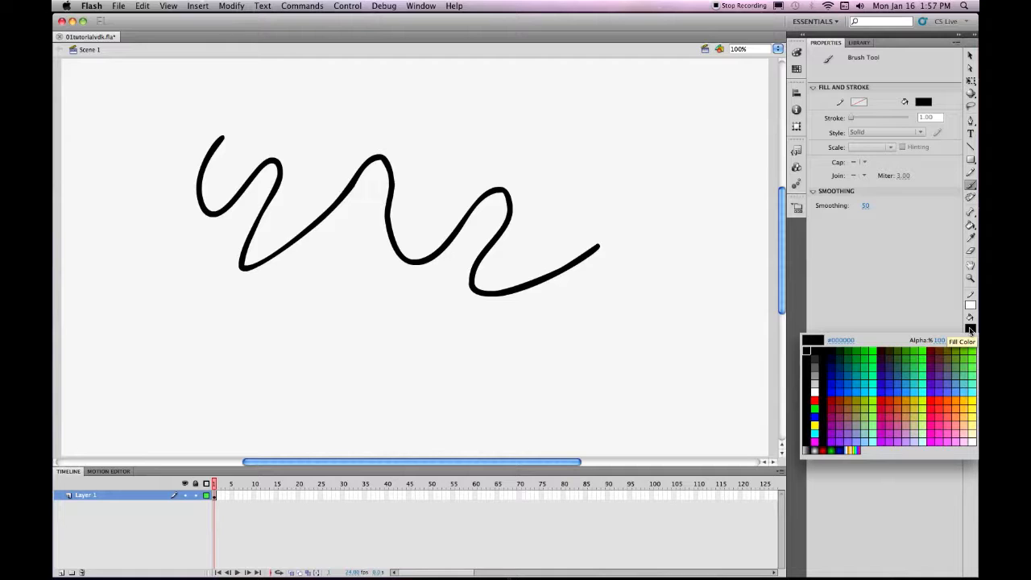
pyautogui.click(903, 389)
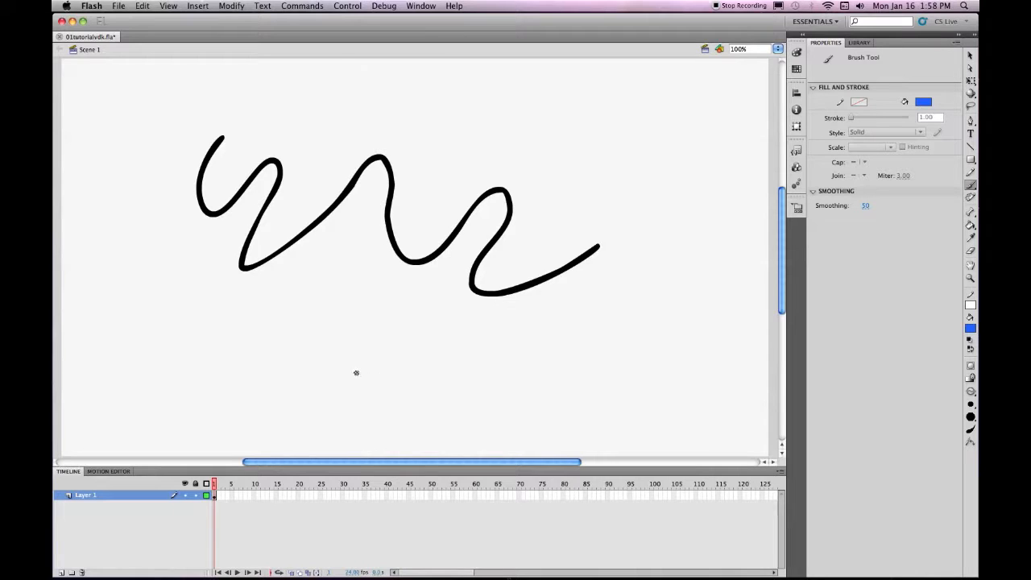
pyautogui.moveTo(182, 261)
pyautogui.mouseDown()
pyautogui.moveTo(181, 293)
pyautogui.moveTo(231, 321)
pyautogui.moveTo(309, 296)
pyautogui.moveTo(325, 335)
pyautogui.moveTo(351, 359)
pyautogui.moveTo(389, 335)
pyautogui.moveTo(411, 356)
pyautogui.moveTo(465, 369)
pyautogui.moveTo(552, 348)
pyautogui.moveTo(617, 368)
pyautogui.mouseUp()
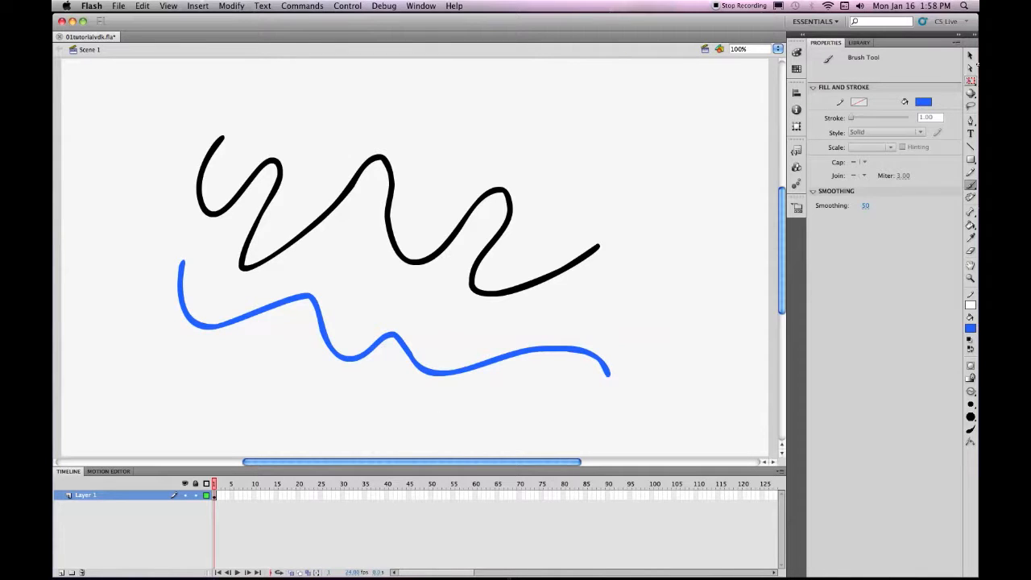
# Move the blue stroke up across the black one to about X 322, Y 183, and deselect it.
pyautogui.click(968, 54)
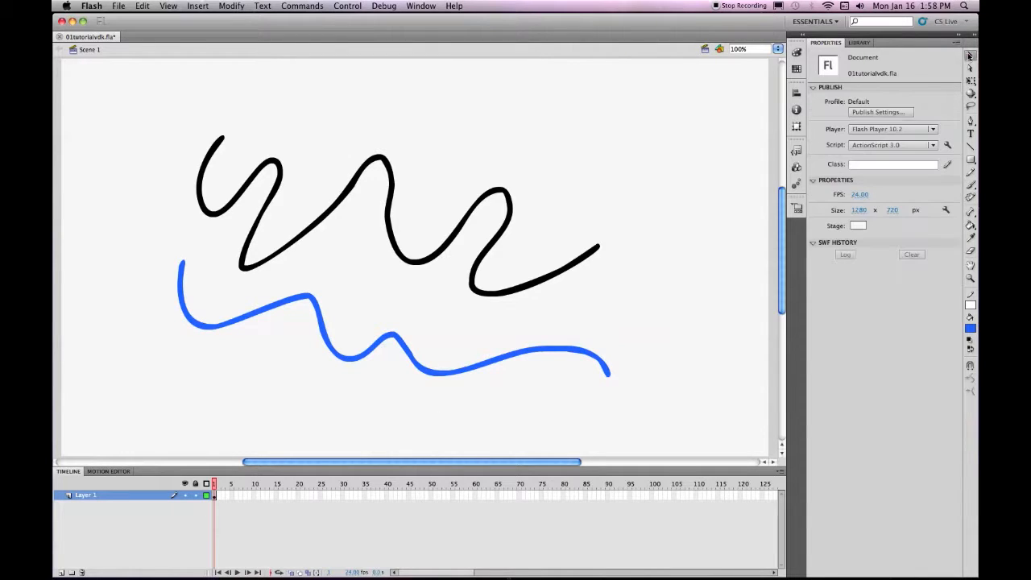
pyautogui.click(408, 356)
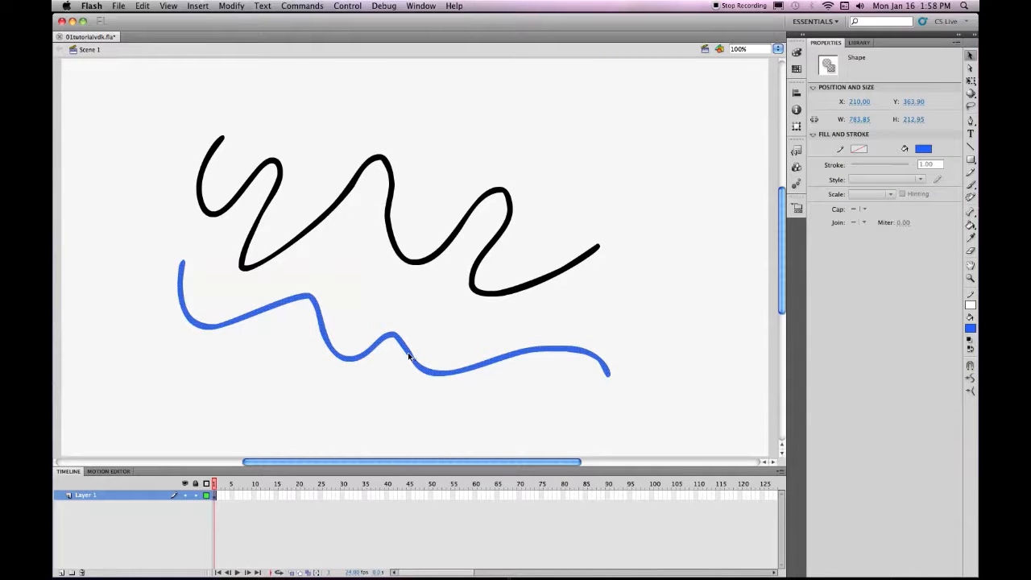
pyautogui.moveTo(408, 356)
pyautogui.mouseDown()
pyautogui.moveTo(427, 343)
pyautogui.moveTo(448, 375)
pyautogui.moveTo(403, 389)
pyautogui.moveTo(401, 340)
pyautogui.moveTo(439, 374)
pyautogui.moveTo(397, 377)
pyautogui.moveTo(393, 367)
pyautogui.mouseUp()
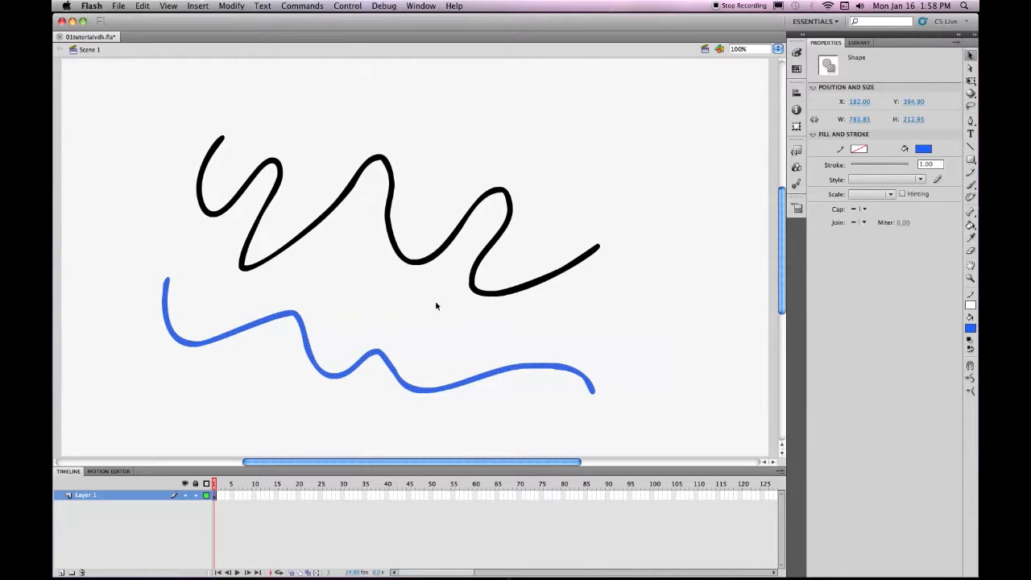
pyautogui.moveTo(393, 370); pyautogui.dragTo(506, 200)
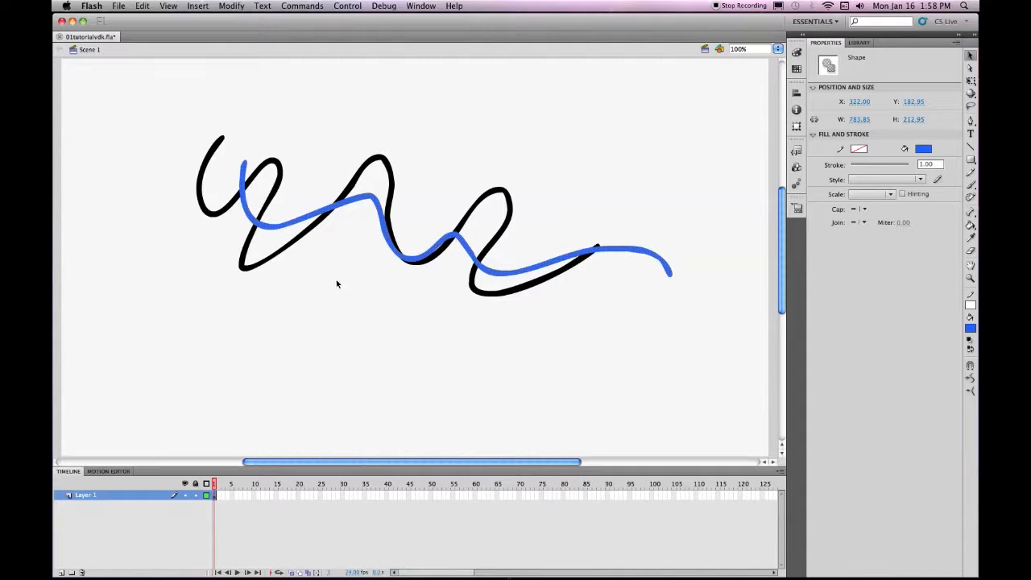
pyautogui.click(303, 266)
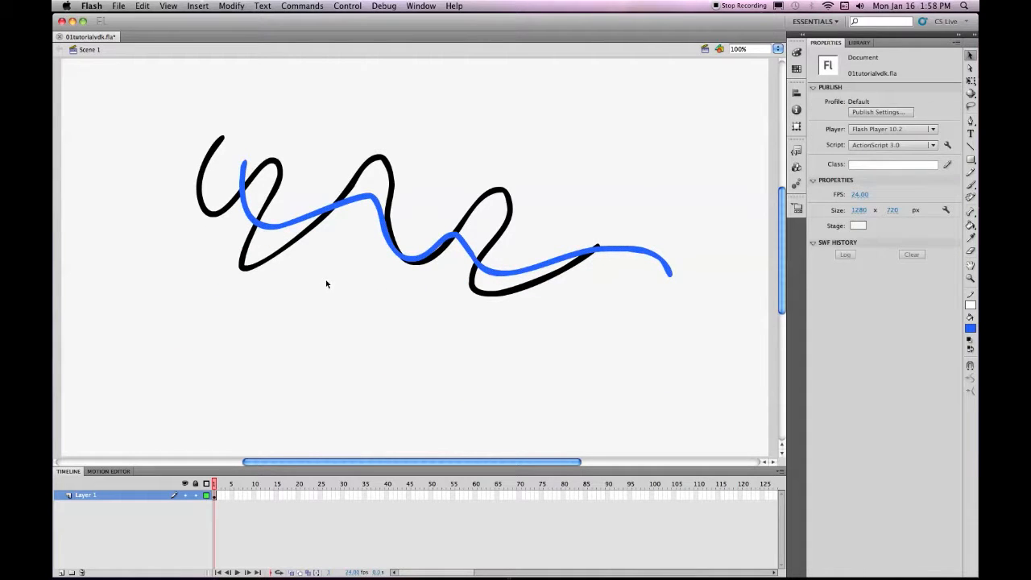
# Pull the black V-shaped segment below the blue stroke out of the line, and drop it back over the gap at about X 347, Y 240.
pyautogui.click(305, 233)
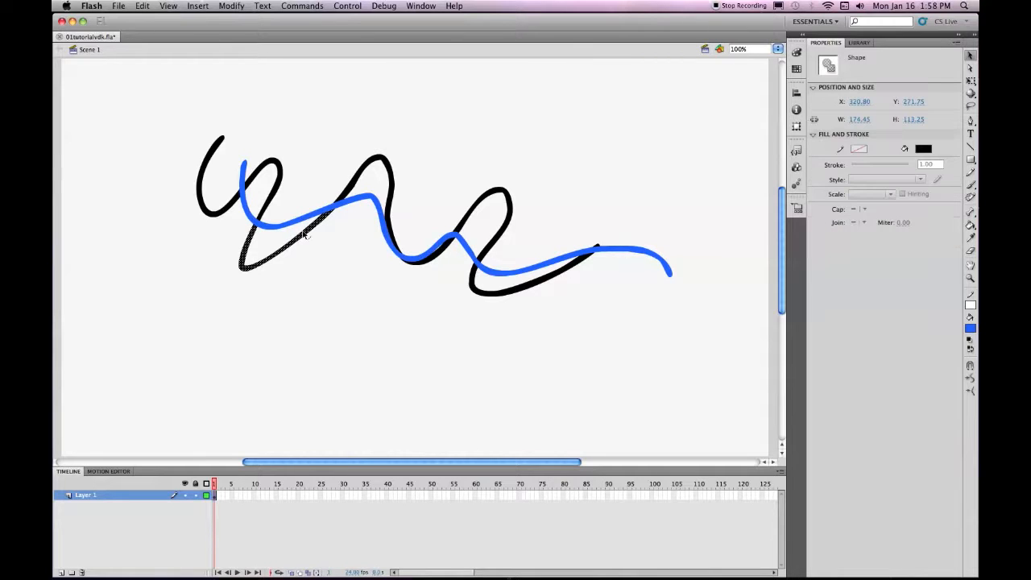
pyautogui.moveTo(305, 234); pyautogui.dragTo(354, 390)
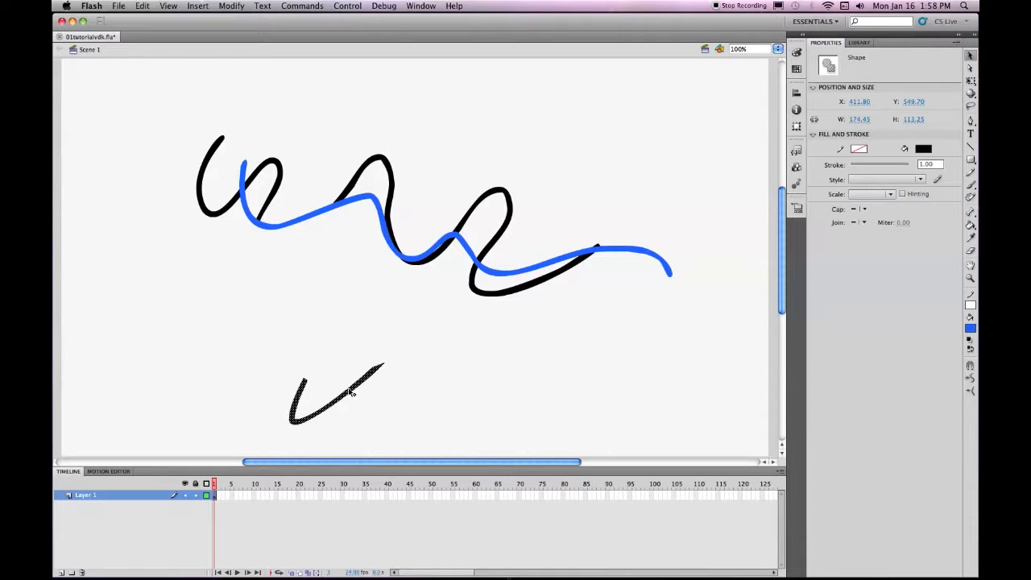
pyautogui.moveTo(345, 395); pyautogui.dragTo(311, 226)
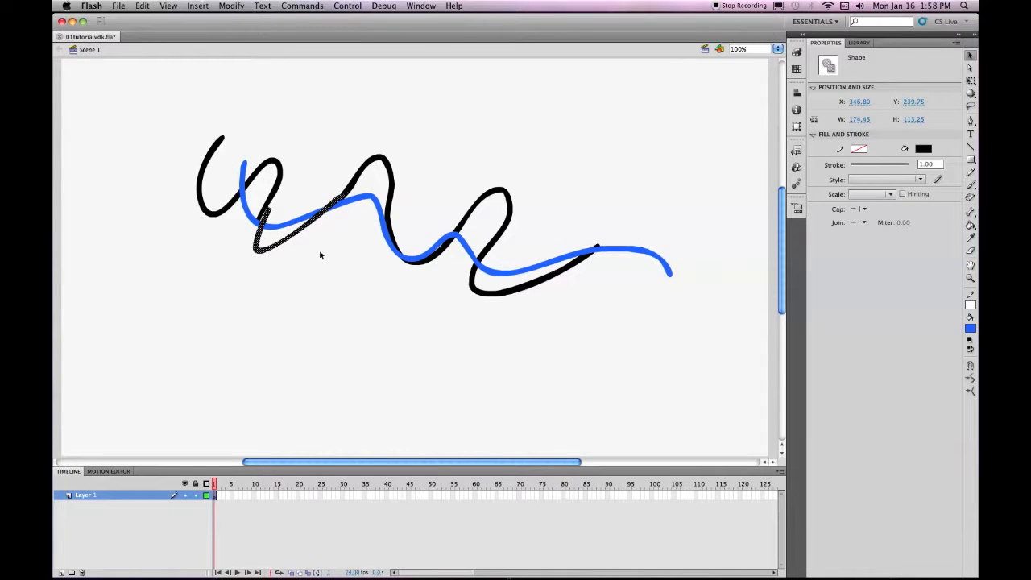
pyautogui.click(320, 252)
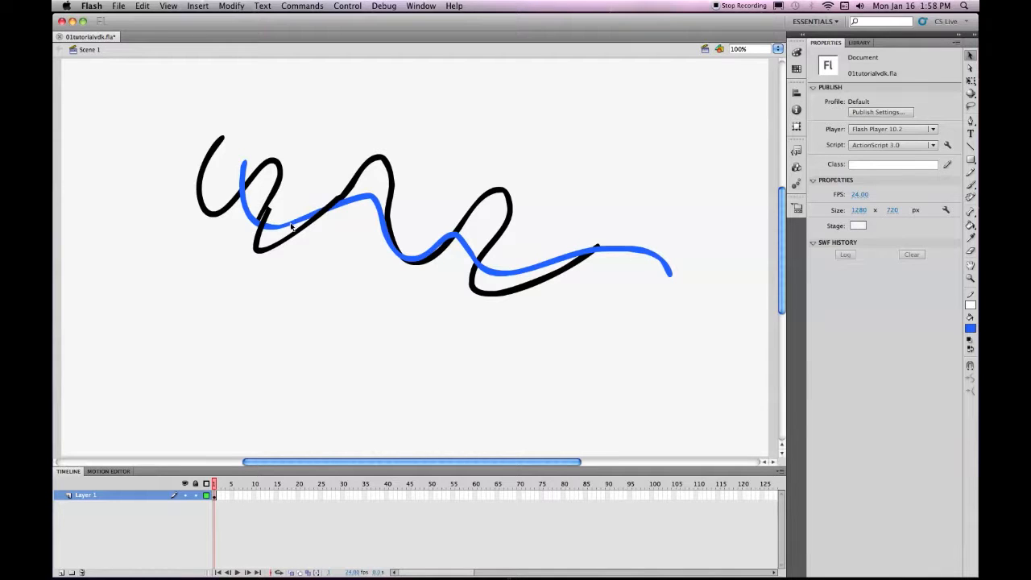
# Detach the short blue segment above the black V shape, place it below the lines, and undo its last move.
pyautogui.click(292, 225)
pyautogui.moveTo(291, 225); pyautogui.dragTo(346, 306)
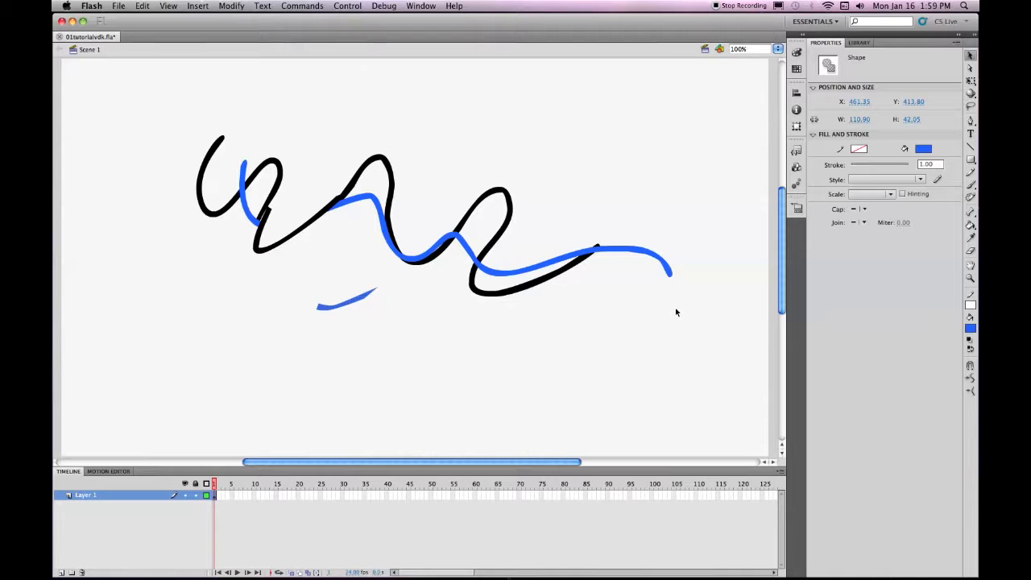
pyautogui.press('super+z')
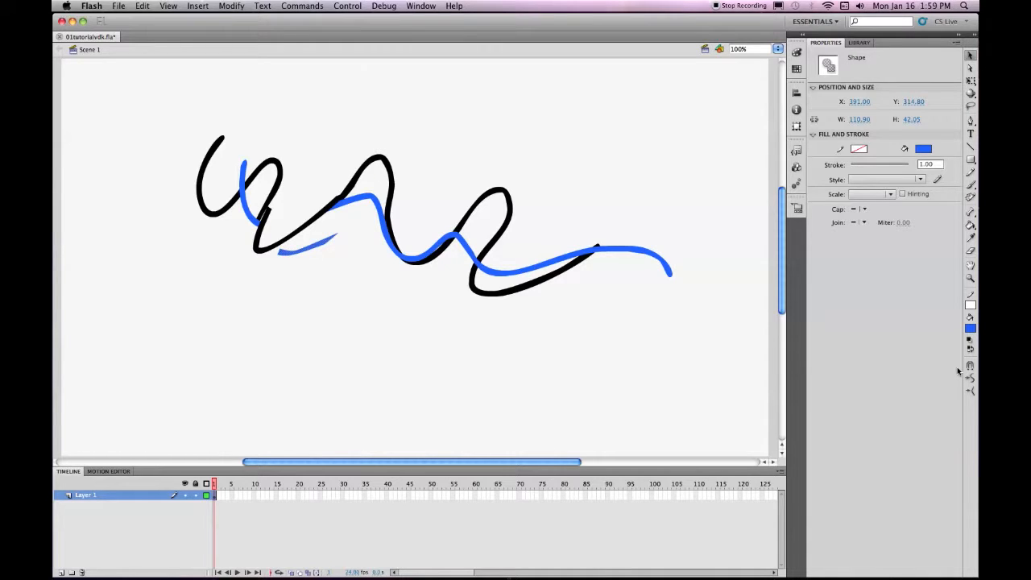
# Turn on Object Drawing for the Brush and paint a pinkish-red two-hump wave about 616 by 296 px over the other strokes.
pyautogui.click(971, 186)
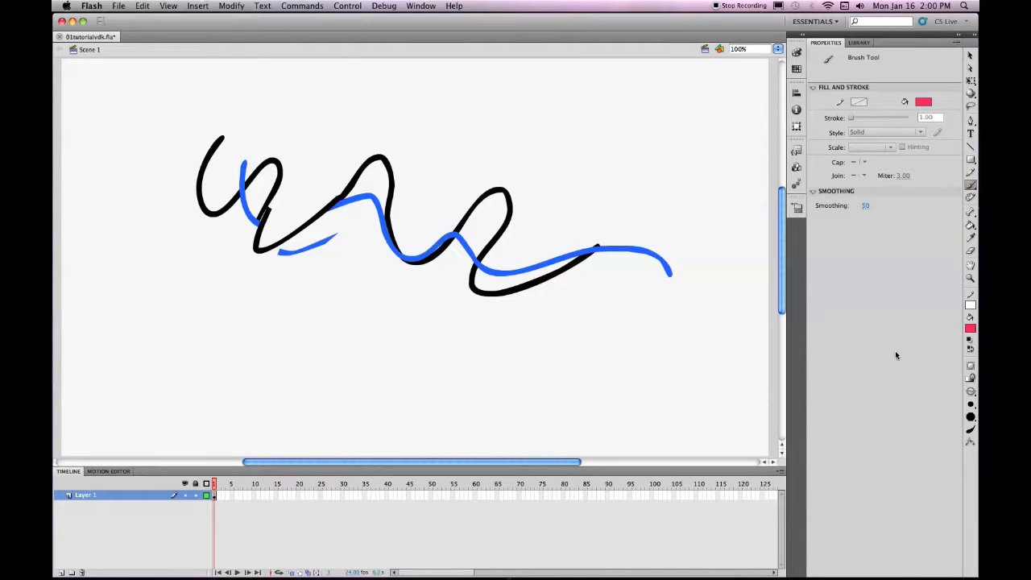
pyautogui.click(970, 366)
pyautogui.moveTo(216, 319)
pyautogui.mouseDown()
pyautogui.moveTo(212, 259)
pyautogui.moveTo(240, 200)
pyautogui.moveTo(284, 176)
pyautogui.moveTo(321, 207)
pyautogui.moveTo(340, 282)
pyautogui.moveTo(372, 292)
pyautogui.moveTo(443, 178)
pyautogui.moveTo(470, 170)
pyautogui.moveTo(535, 275)
pyautogui.moveTo(546, 326)
pyautogui.mouseUp()
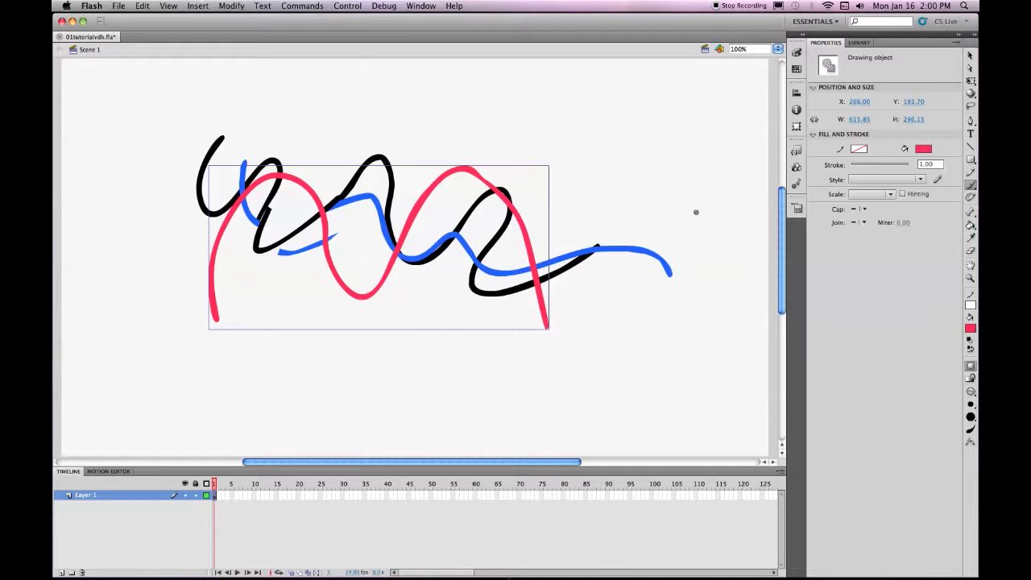
# Move the pinkish-red wave object slightly down and to the left across the other strokes.
pyautogui.click(971, 55)
pyautogui.click(670, 88)
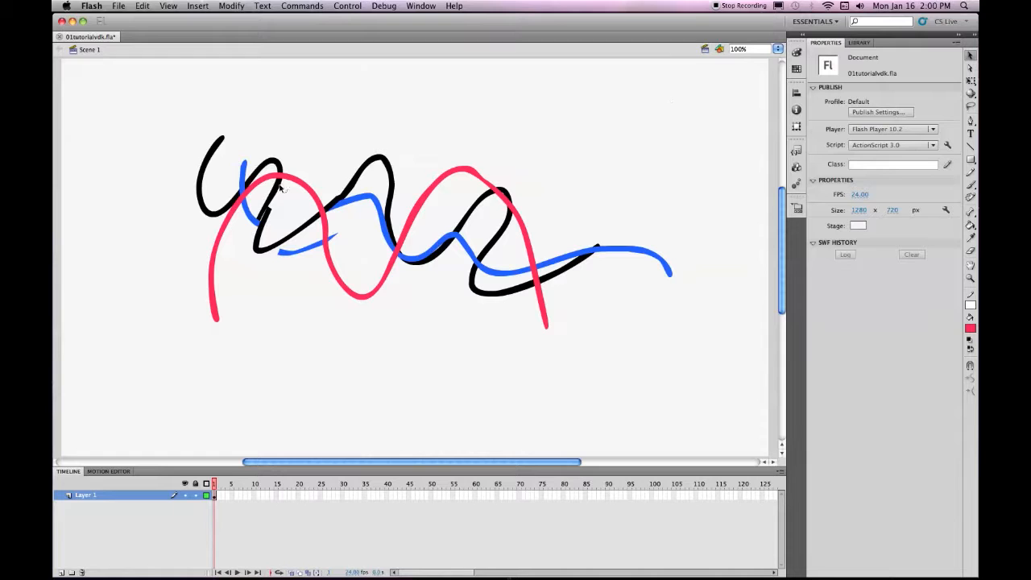
pyautogui.moveTo(292, 179)
pyautogui.mouseDown()
pyautogui.moveTo(355, 173)
pyautogui.moveTo(349, 232)
pyautogui.moveTo(249, 193)
pyautogui.mouseUp()
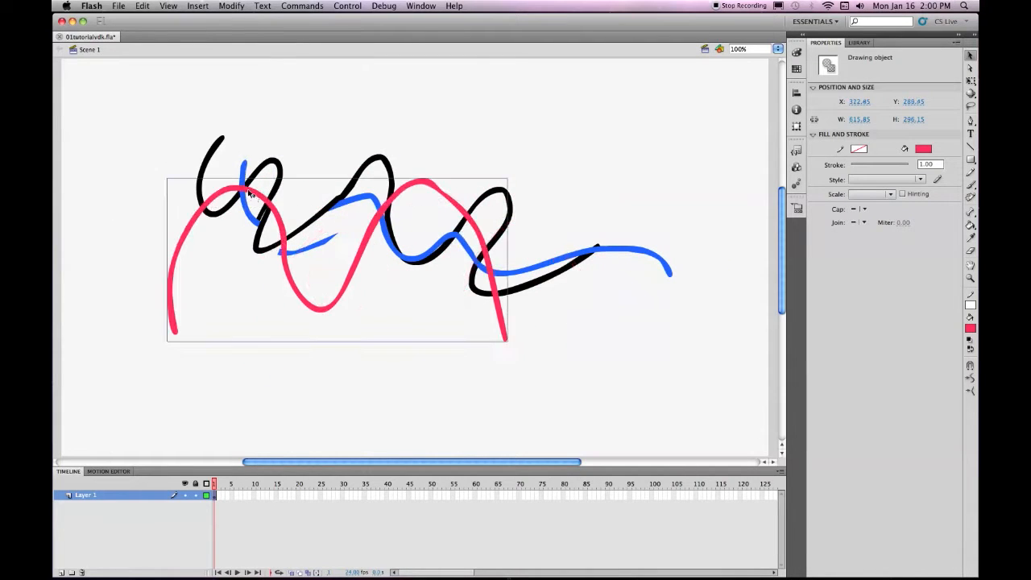
# Detach the middle section of the black stroke and move it left to about X 178, Y 189.
pyautogui.click(387, 159)
pyautogui.moveTo(459, 221); pyautogui.dragTo(464, 223)
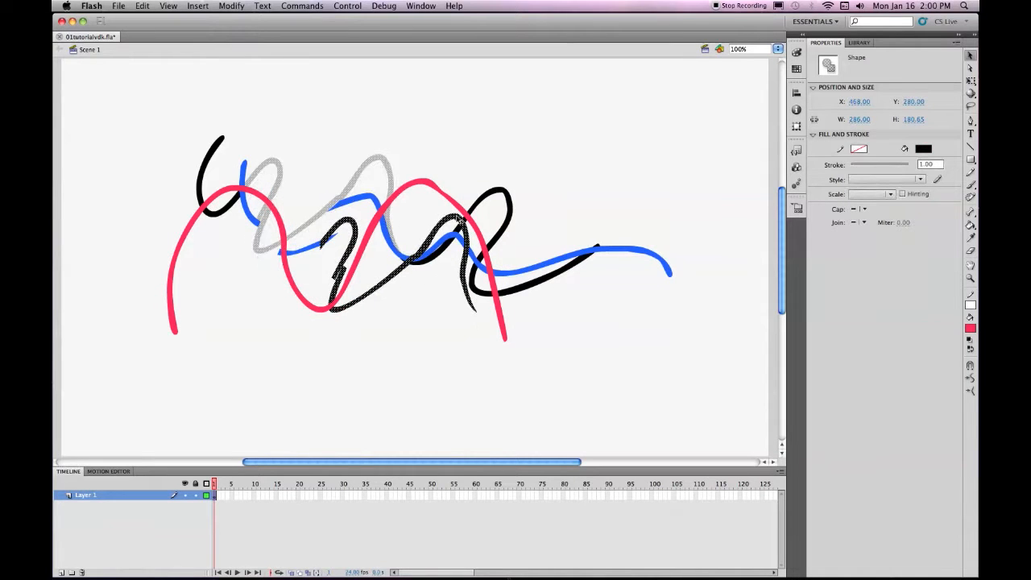
pyautogui.moveTo(440, 227)
pyautogui.mouseDown()
pyautogui.moveTo(276, 157)
pyautogui.moveTo(277, 176)
pyautogui.mouseUp()
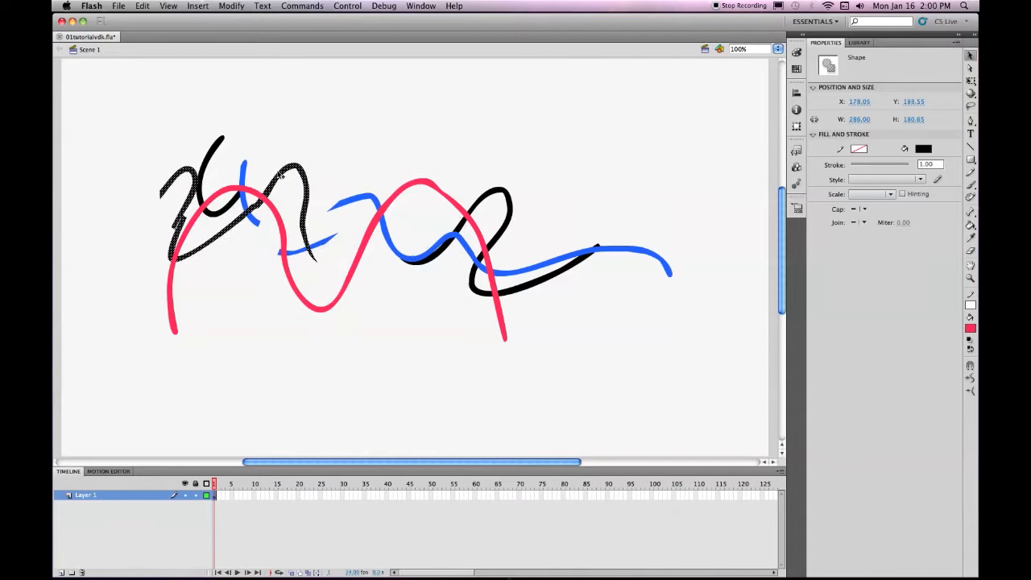
pyautogui.click(451, 129)
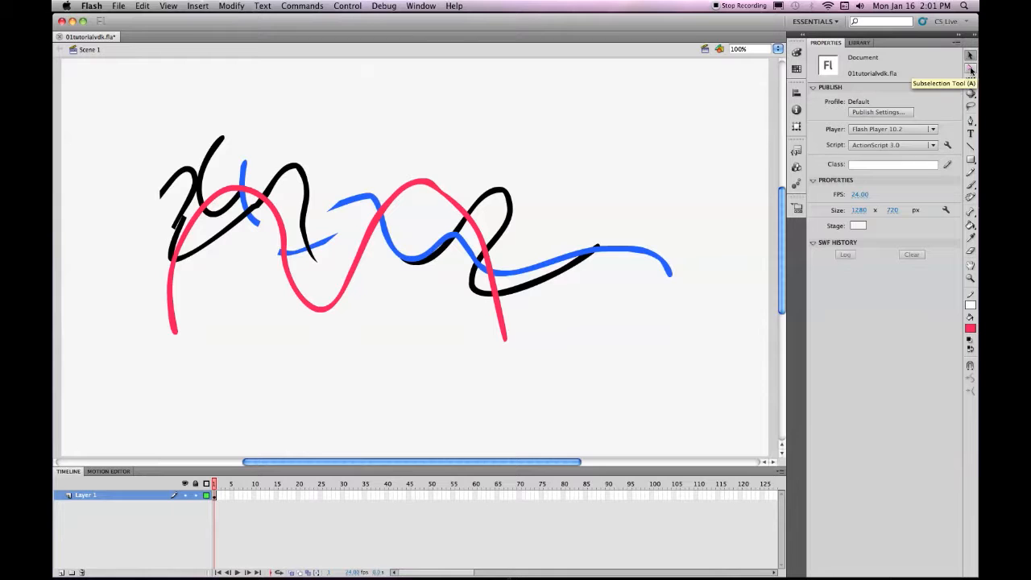
# Reshape the hump of the moved black section into a thick solid blob by moving its anchor points and handle with the Subselection tool.
pyautogui.click(970, 69)
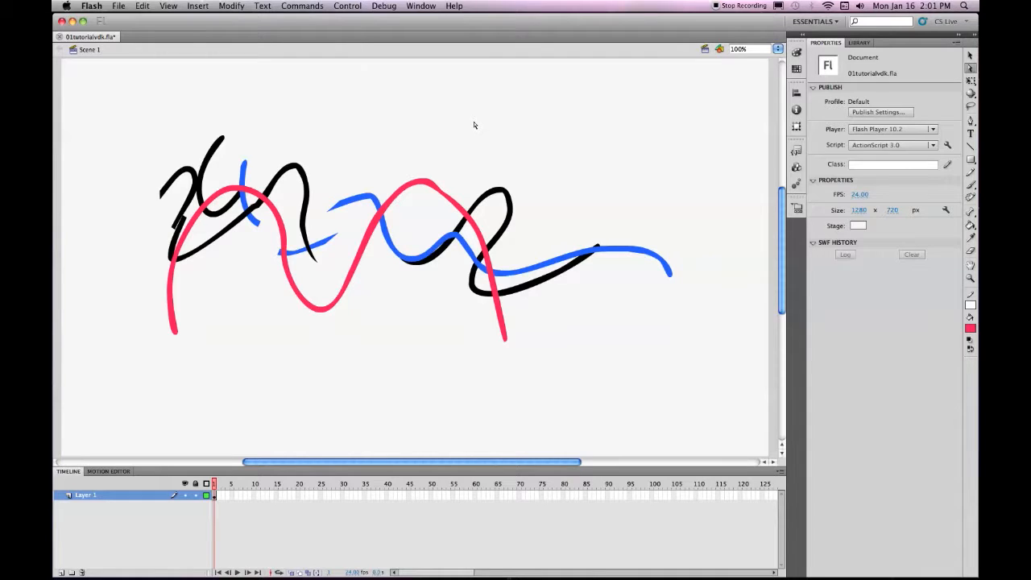
pyautogui.click(305, 175)
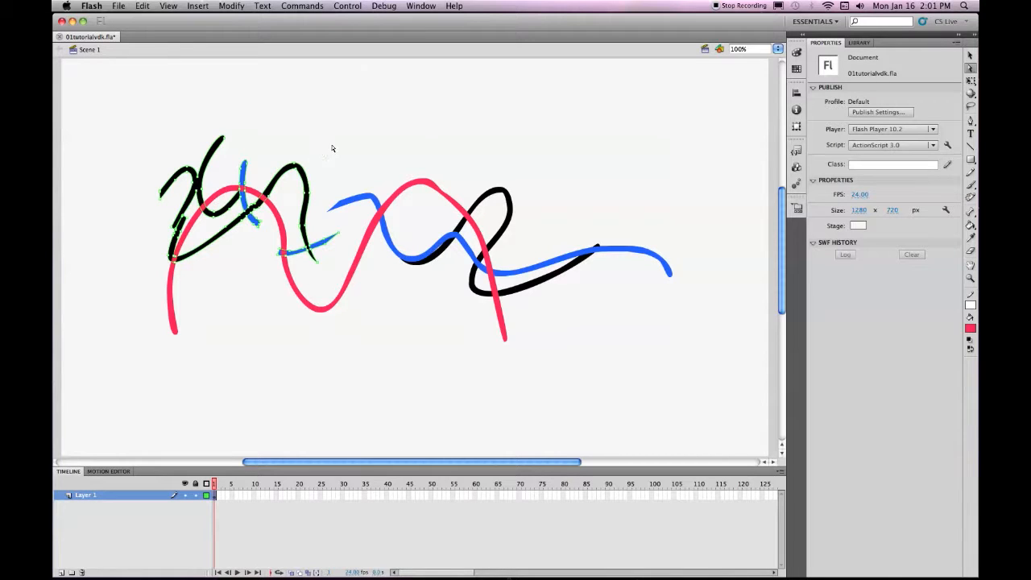
pyautogui.click(298, 184)
pyautogui.click(298, 184)
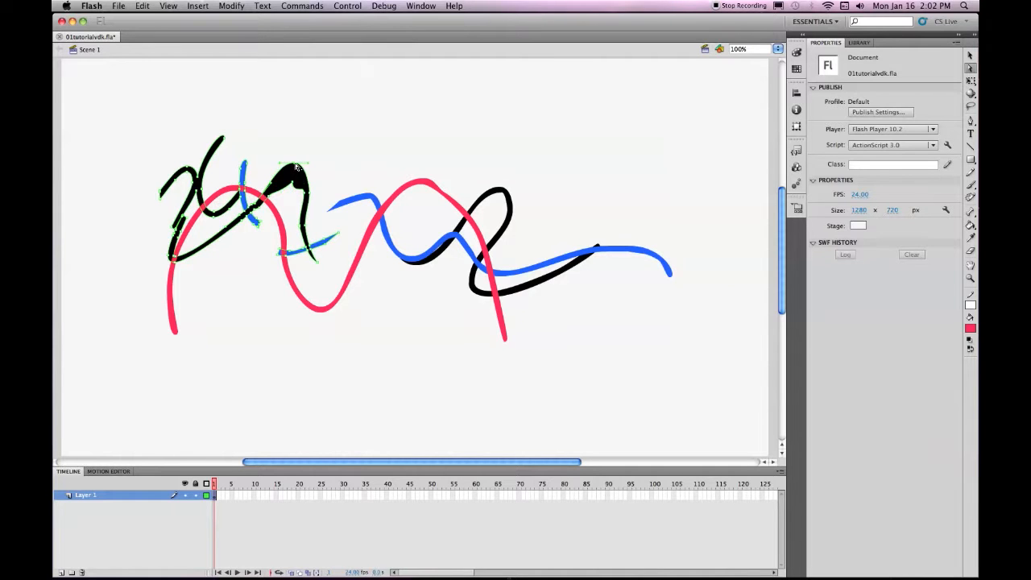
pyautogui.moveTo(295, 167); pyautogui.dragTo(294, 151)
pyautogui.moveTo(278, 143); pyautogui.dragTo(245, 136)
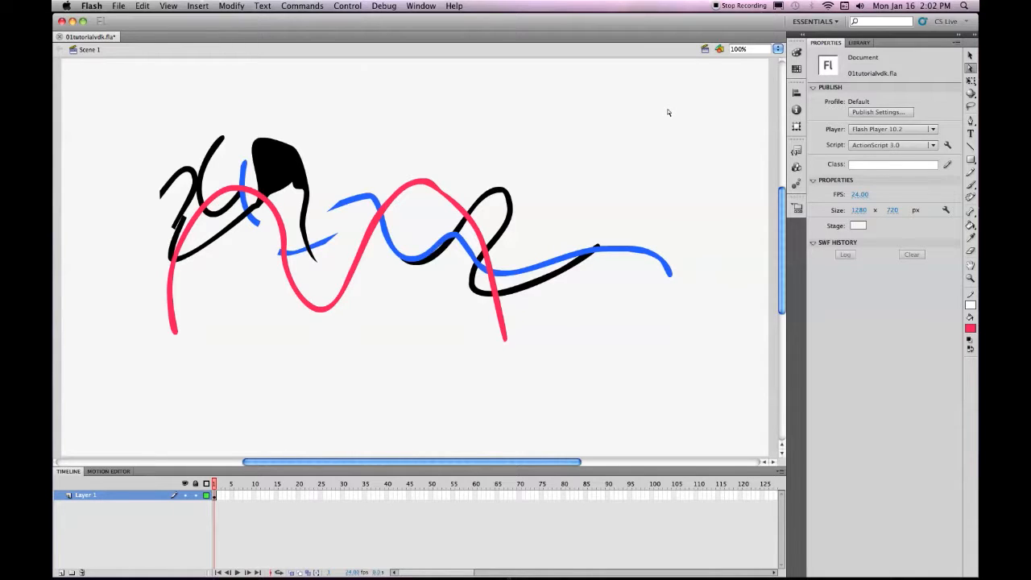
# Draw an orange-filled rectangle about 235 by 185 px below the left end of the pinkish-red wave.
pyautogui.click(970, 161)
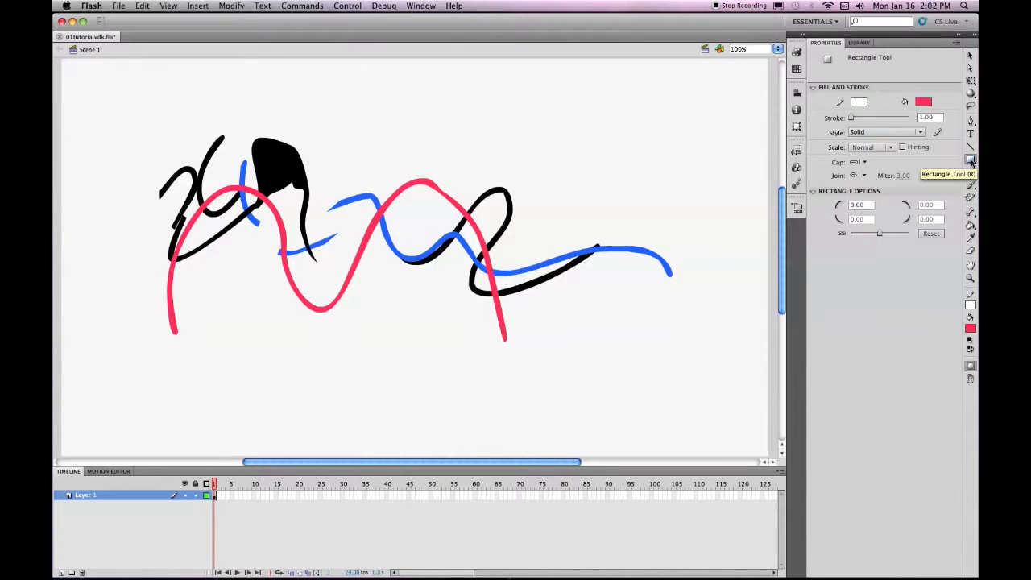
pyautogui.click(970, 329)
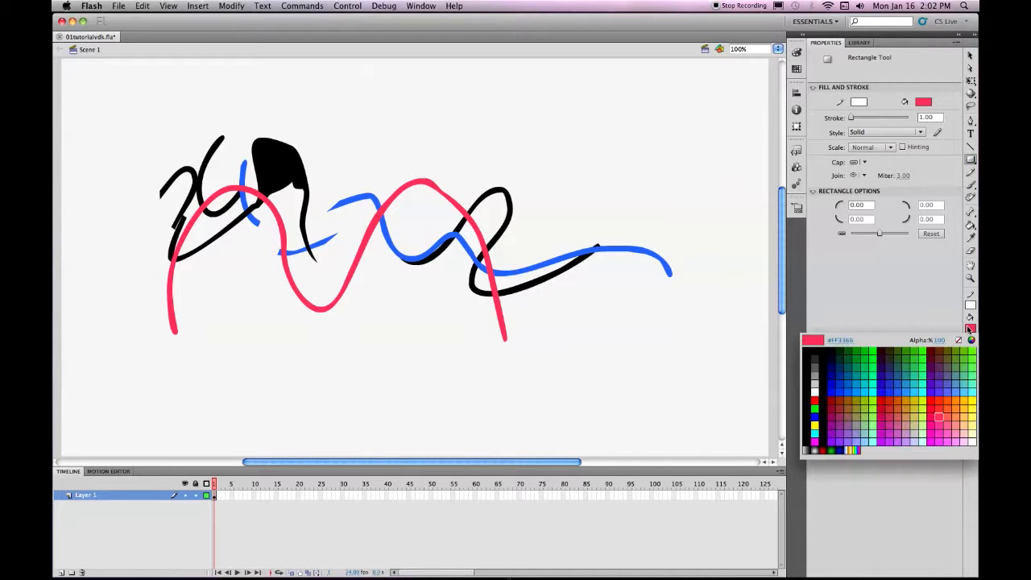
pyautogui.click(947, 400)
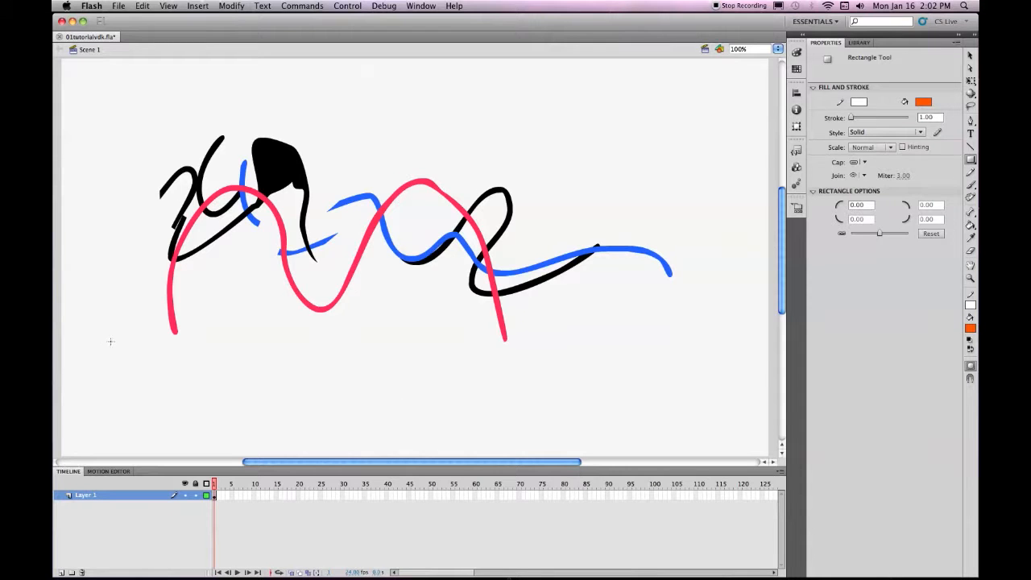
pyautogui.moveTo(107, 343)
pyautogui.mouseDown()
pyautogui.moveTo(214, 416)
pyautogui.moveTo(238, 445)
pyautogui.mouseUp()
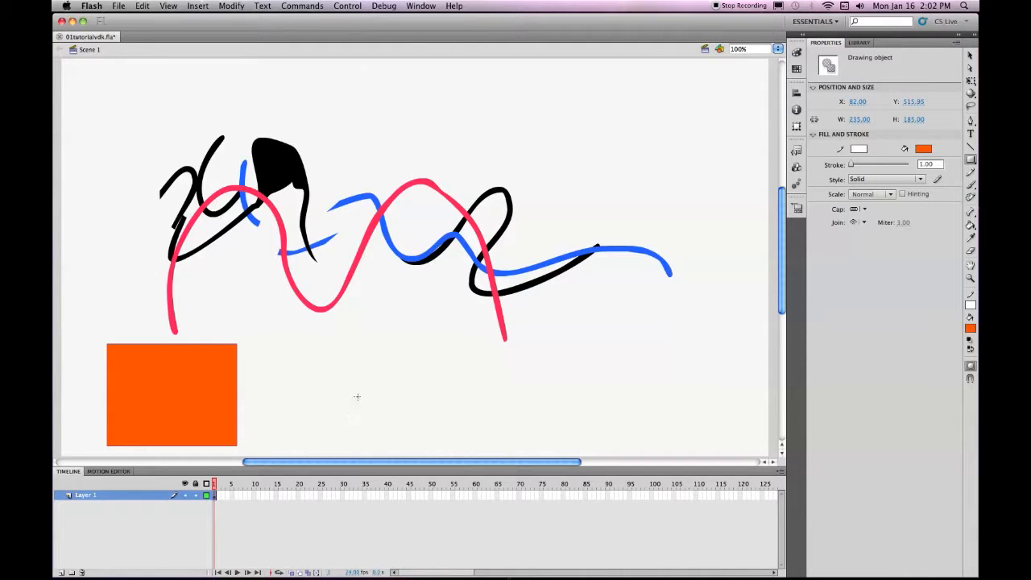
# Reshape the orange rectangle with the Selection tool: bow its top and right edges outward and pull its upper-left corner down and outward.
pyautogui.click(969, 57)
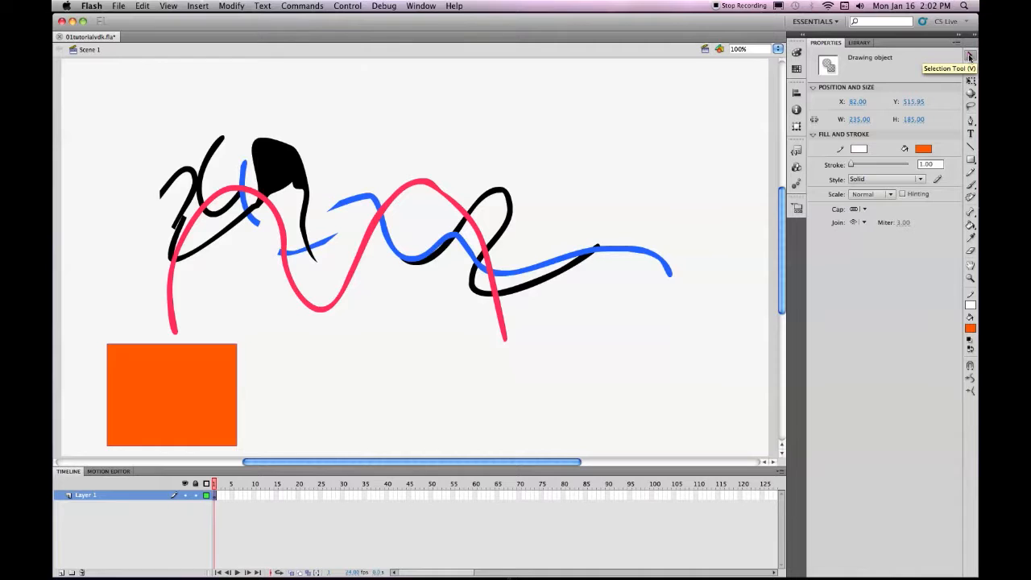
pyautogui.click(654, 113)
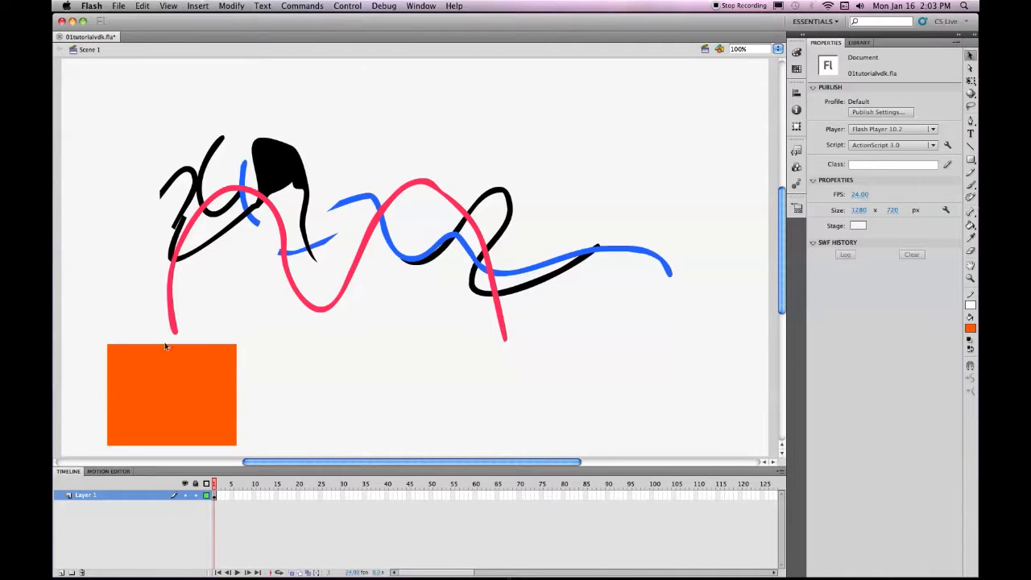
pyautogui.moveTo(165, 347); pyautogui.dragTo(166, 339)
pyautogui.moveTo(238, 405); pyautogui.dragTo(258, 405)
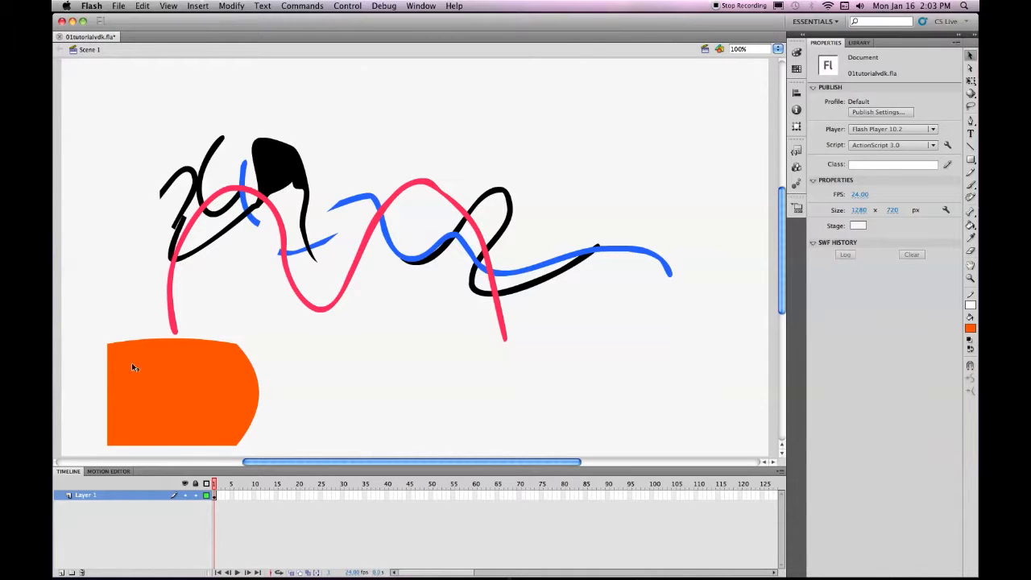
pyautogui.moveTo(107, 345); pyautogui.dragTo(88, 381)
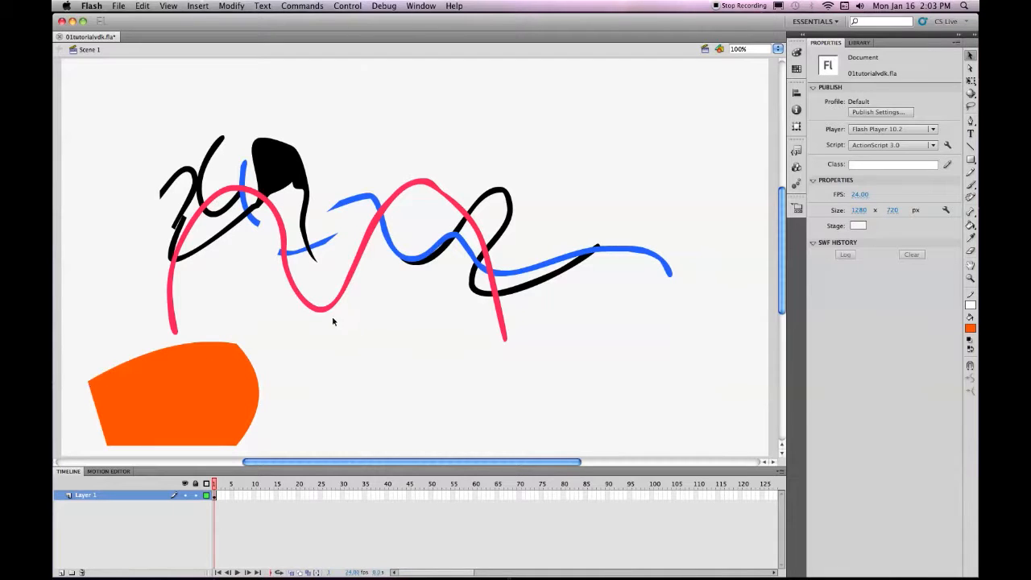
# Bulge the edges of the pinkish-red wave's trough and right slope, the lower-right black stroke and the blue stroke into thick solid curves.
pyautogui.moveTo(332, 311); pyautogui.dragTo(337, 327)
pyautogui.moveTo(546, 279); pyautogui.dragTo(565, 317)
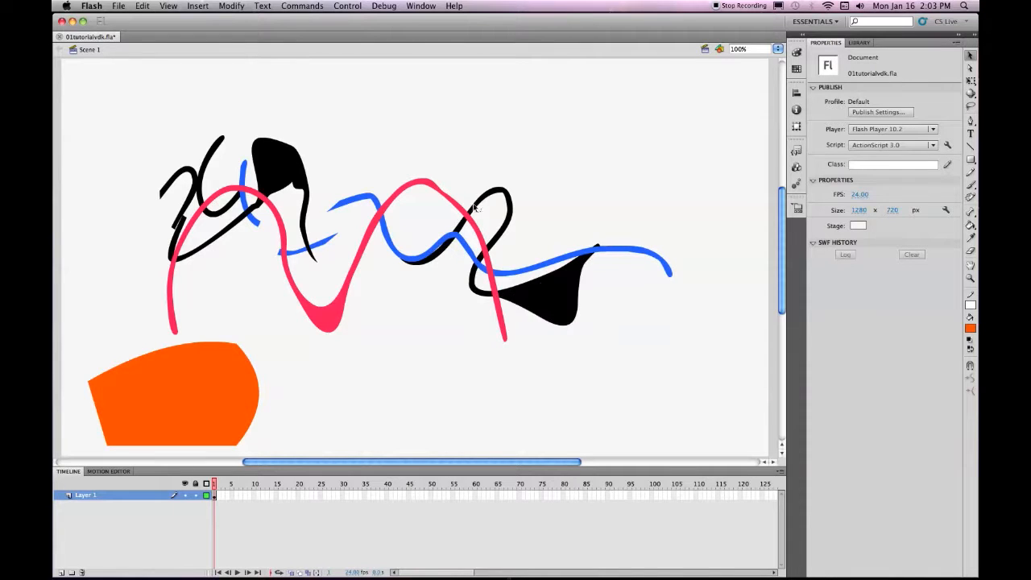
pyautogui.moveTo(459, 203); pyautogui.dragTo(467, 175)
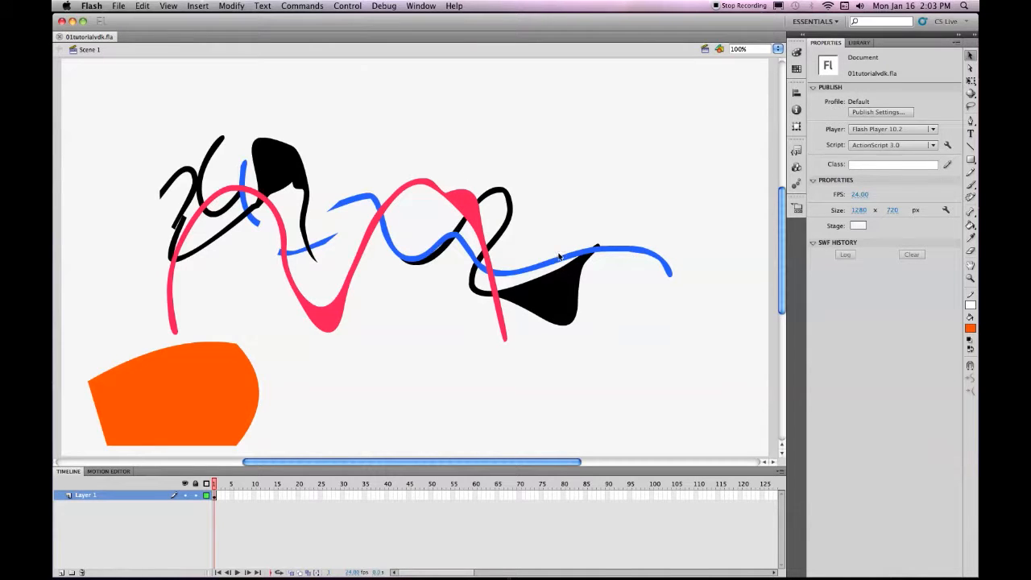
pyautogui.moveTo(560, 259); pyautogui.dragTo(544, 221)
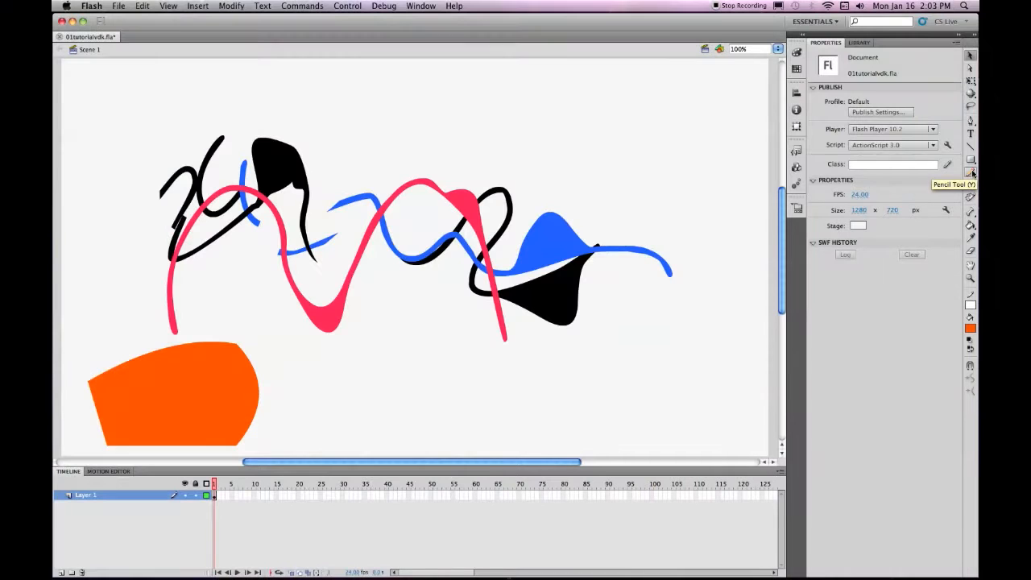
# Draw a thin red wavy line about 359 px wide above the other strokes with the Pencil tool.
pyautogui.click(971, 172)
pyautogui.click(972, 173)
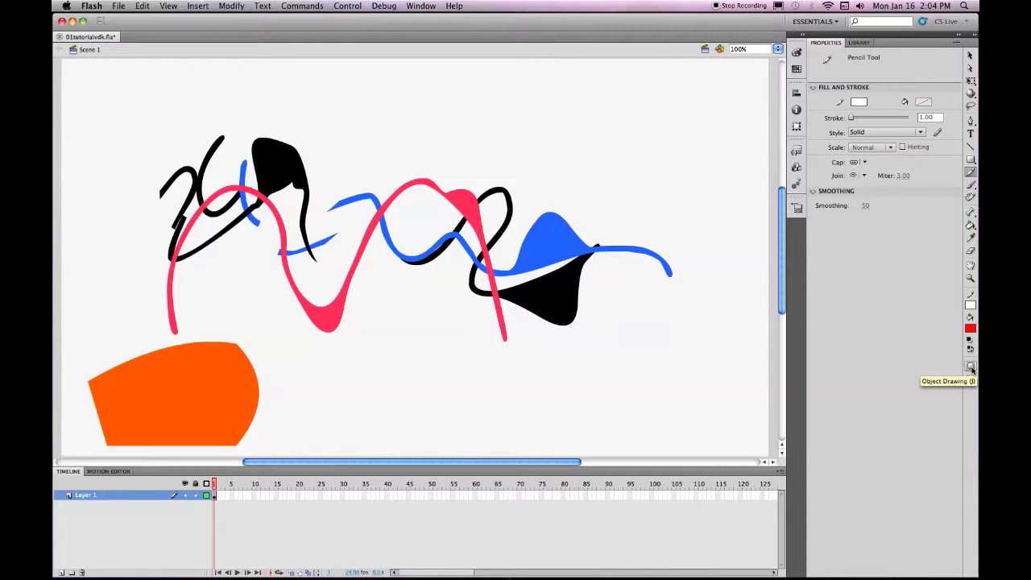
pyautogui.click(858, 102)
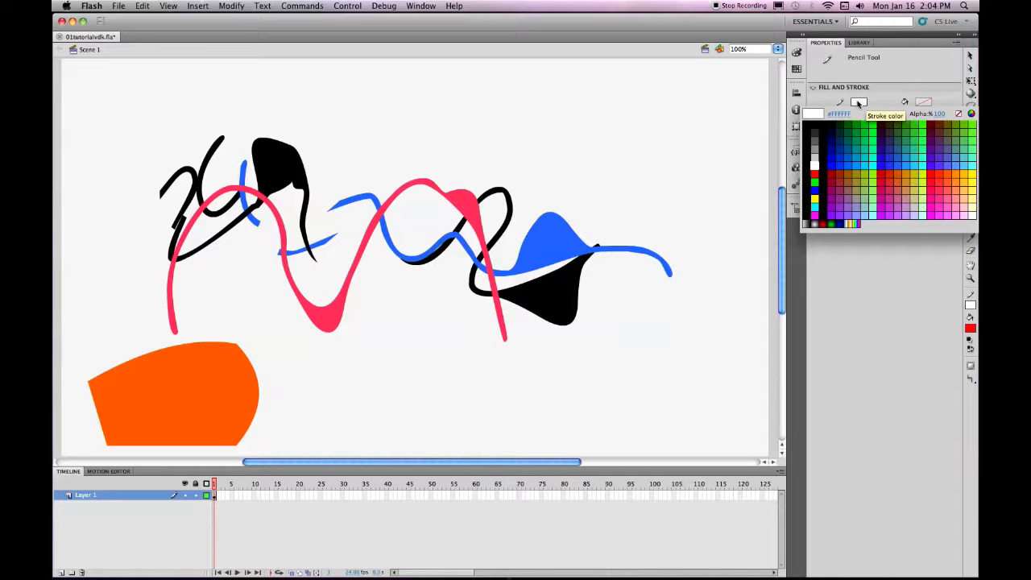
pyautogui.click(931, 175)
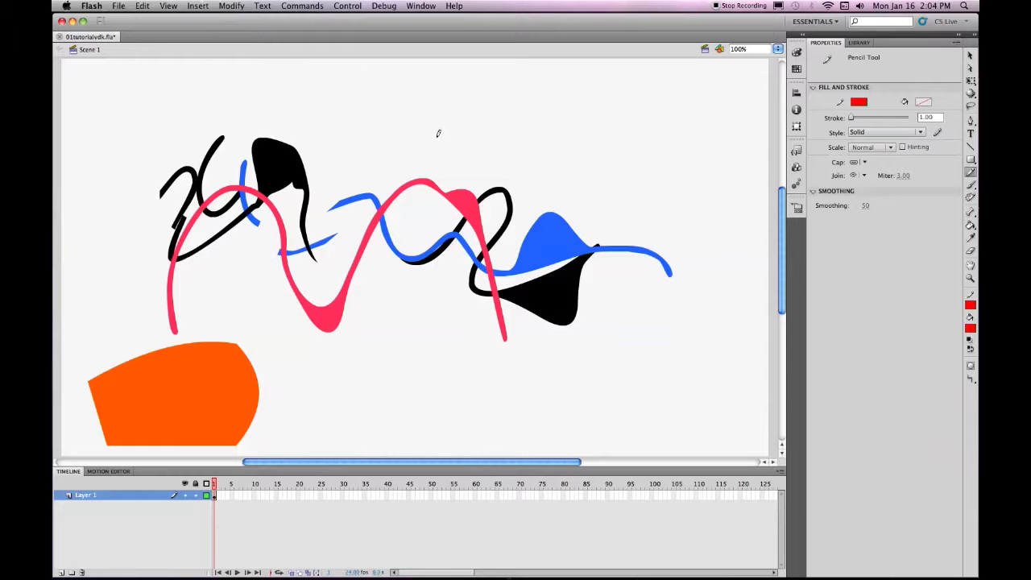
pyautogui.moveTo(438, 133)
pyautogui.mouseDown()
pyautogui.moveTo(490, 116)
pyautogui.moveTo(543, 165)
pyautogui.moveTo(576, 171)
pyautogui.moveTo(635, 124)
pyautogui.mouseUp()
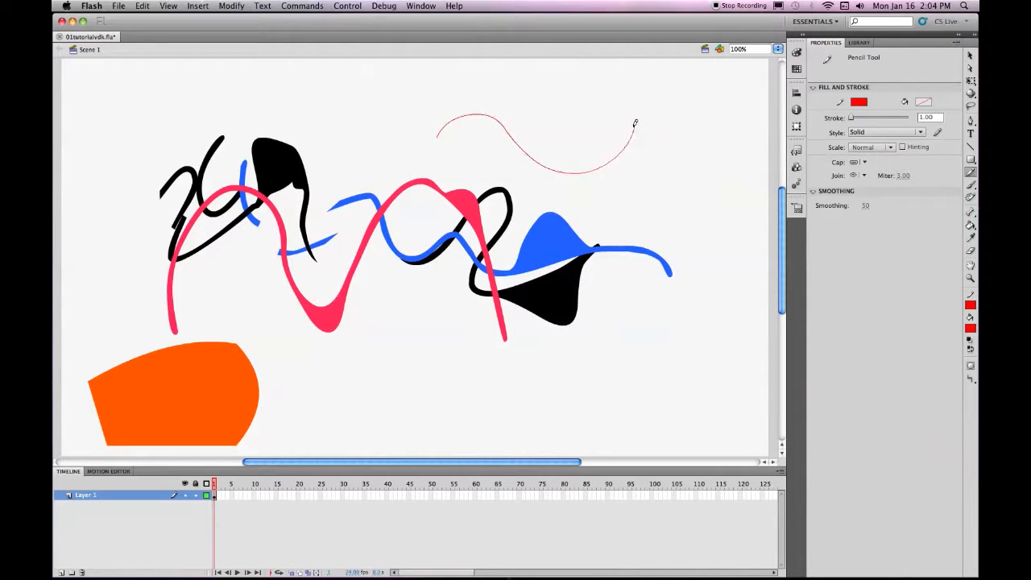
# Reshape the red pencil line into a more irregular wave by moving its anchor points with the Subselection tool.
pyautogui.click(970, 70)
pyautogui.click(546, 170)
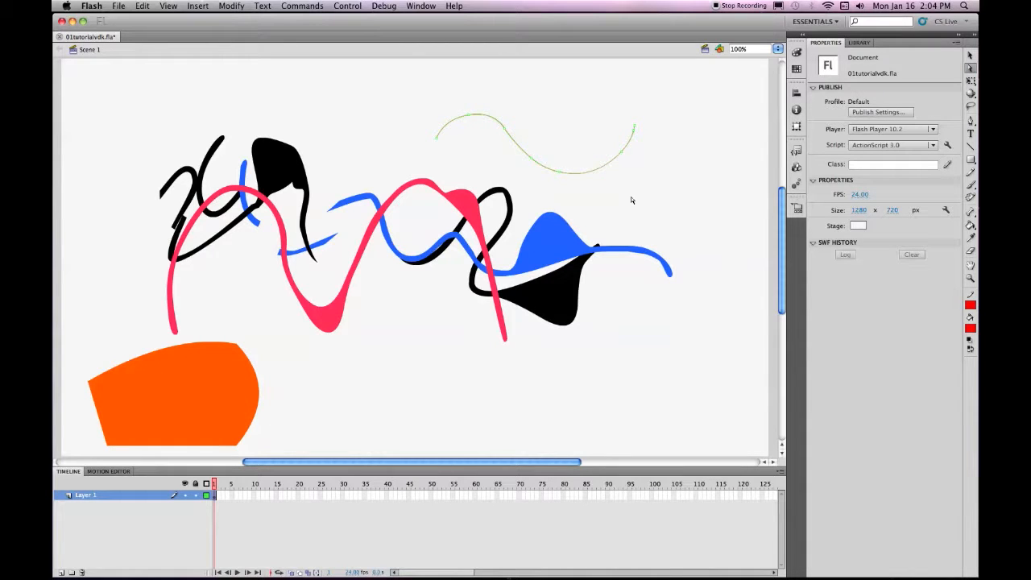
pyautogui.moveTo(562, 176); pyautogui.dragTo(564, 185)
pyautogui.moveTo(602, 170); pyautogui.dragTo(617, 152)
pyautogui.moveTo(534, 161); pyautogui.dragTo(496, 144)
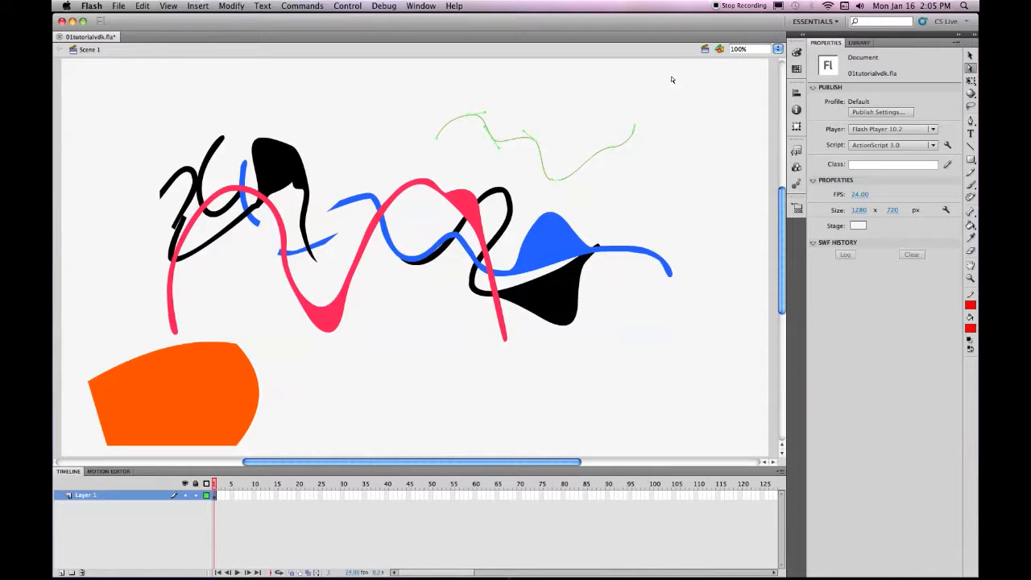
# Select the whole red pencil line, increase its stroke width to make it much thicker, and deselect it.
pyautogui.click(970, 55)
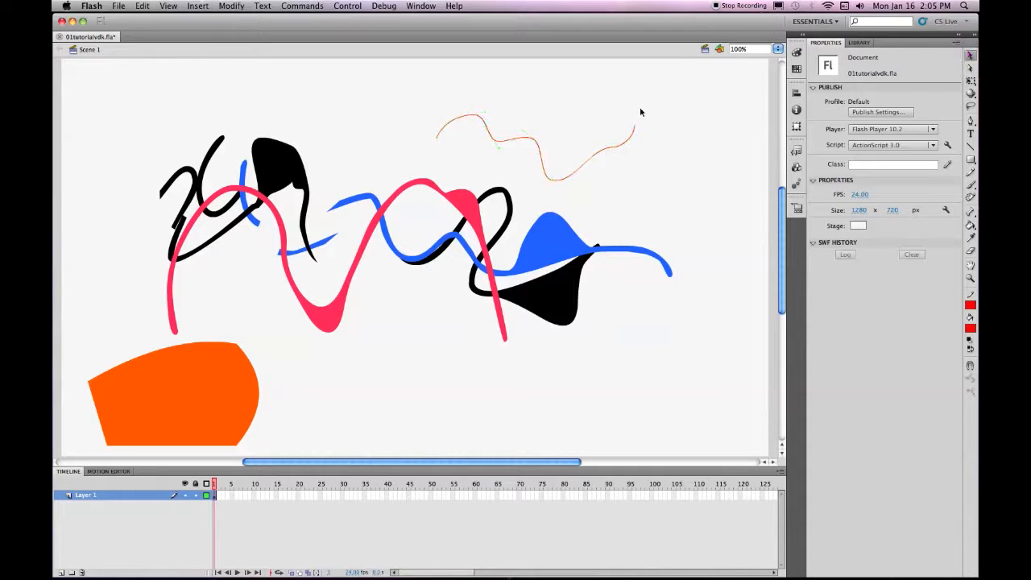
pyautogui.click(603, 150)
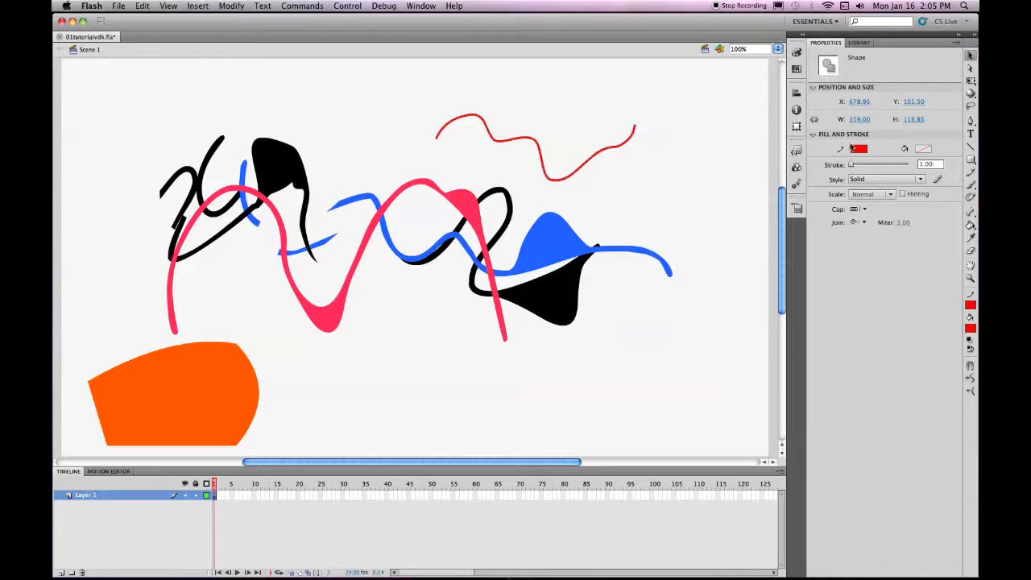
pyautogui.moveTo(854, 166)
pyautogui.mouseDown()
pyautogui.moveTo(869, 166)
pyautogui.moveTo(860, 166)
pyautogui.mouseUp()
pyautogui.click(117, 80)
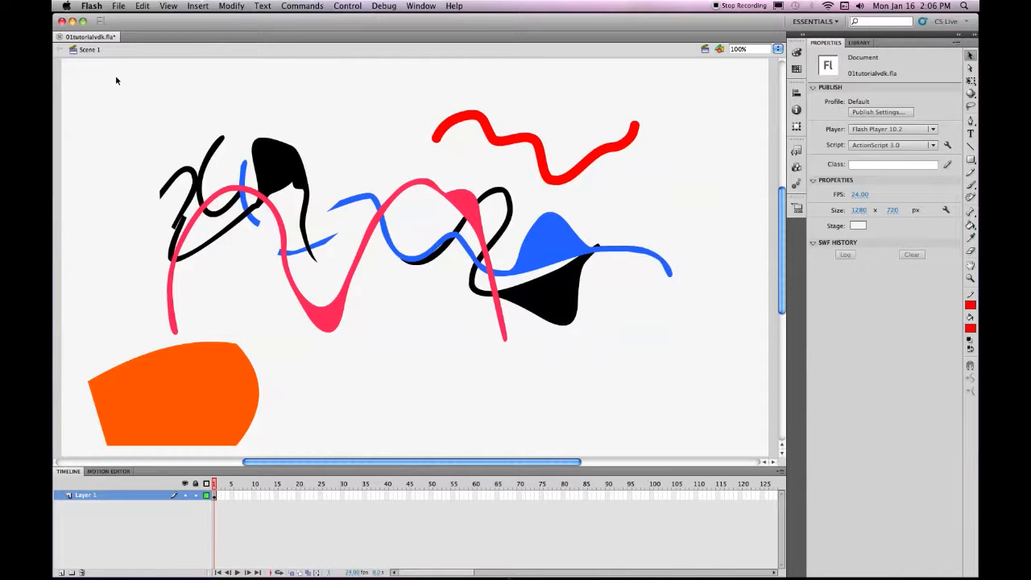
# Save the document 01tutorialvdk.fla.
pyautogui.click(119, 5)
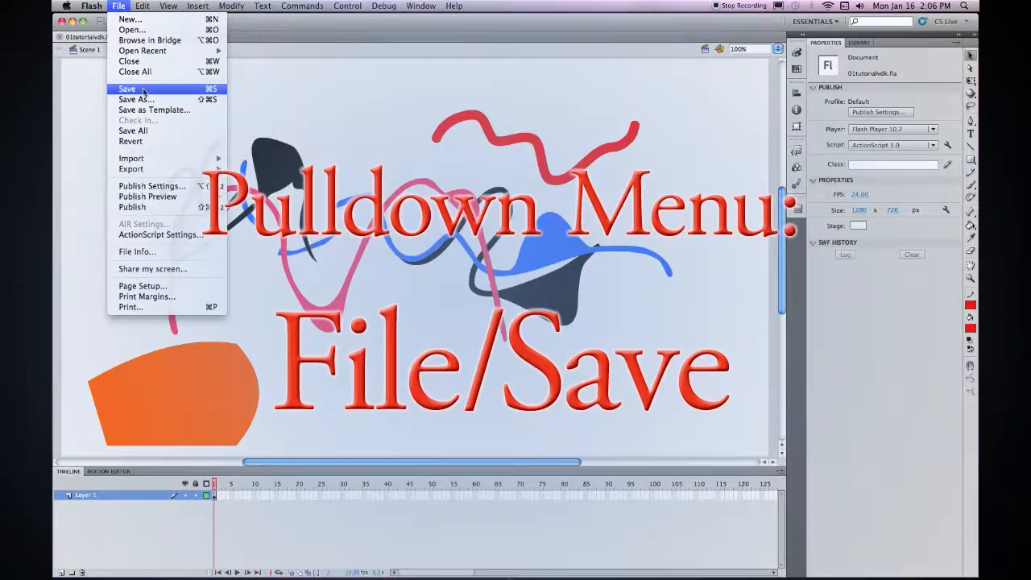
pyautogui.click(270, 77)
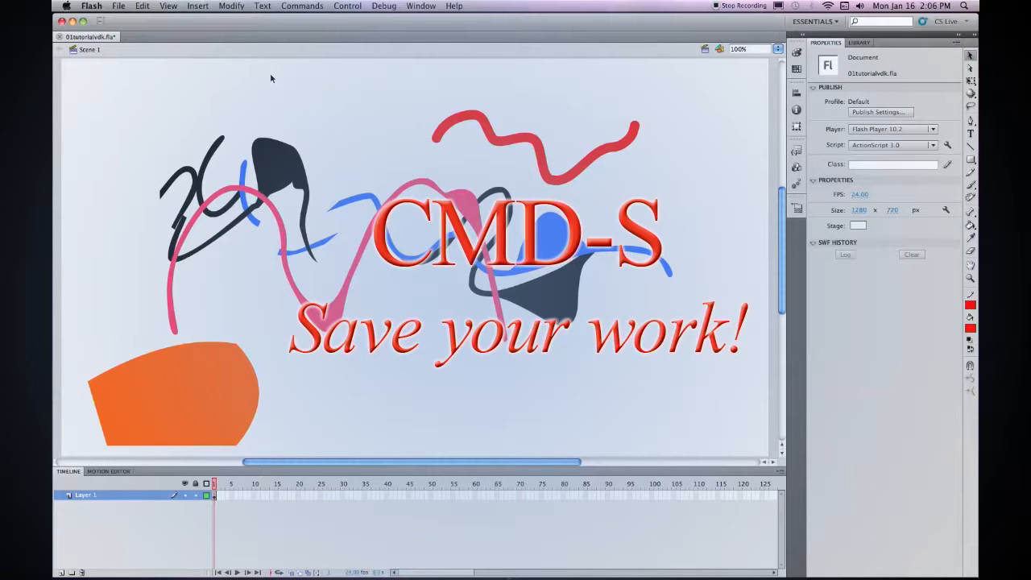
pyautogui.press('super+s')
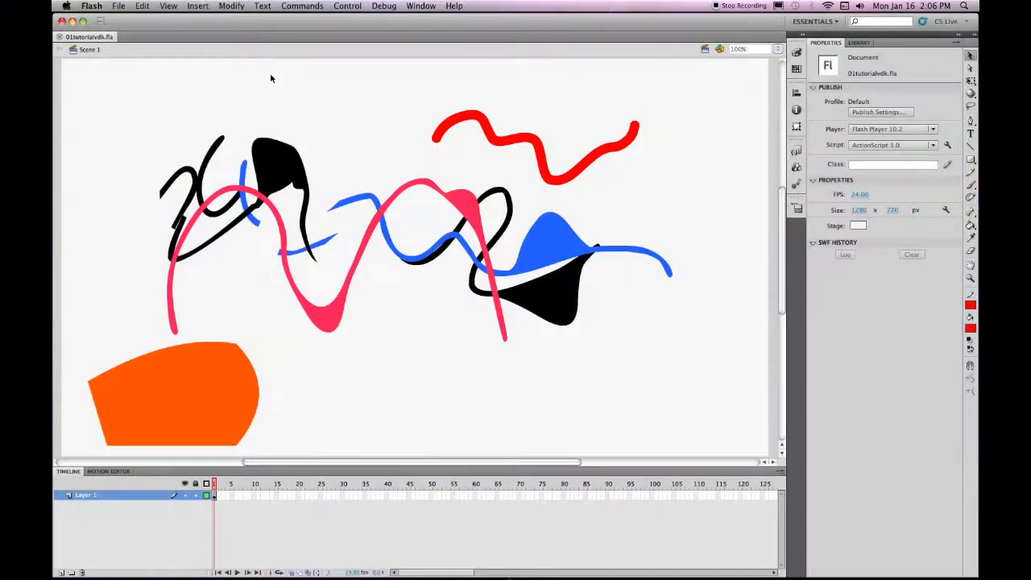